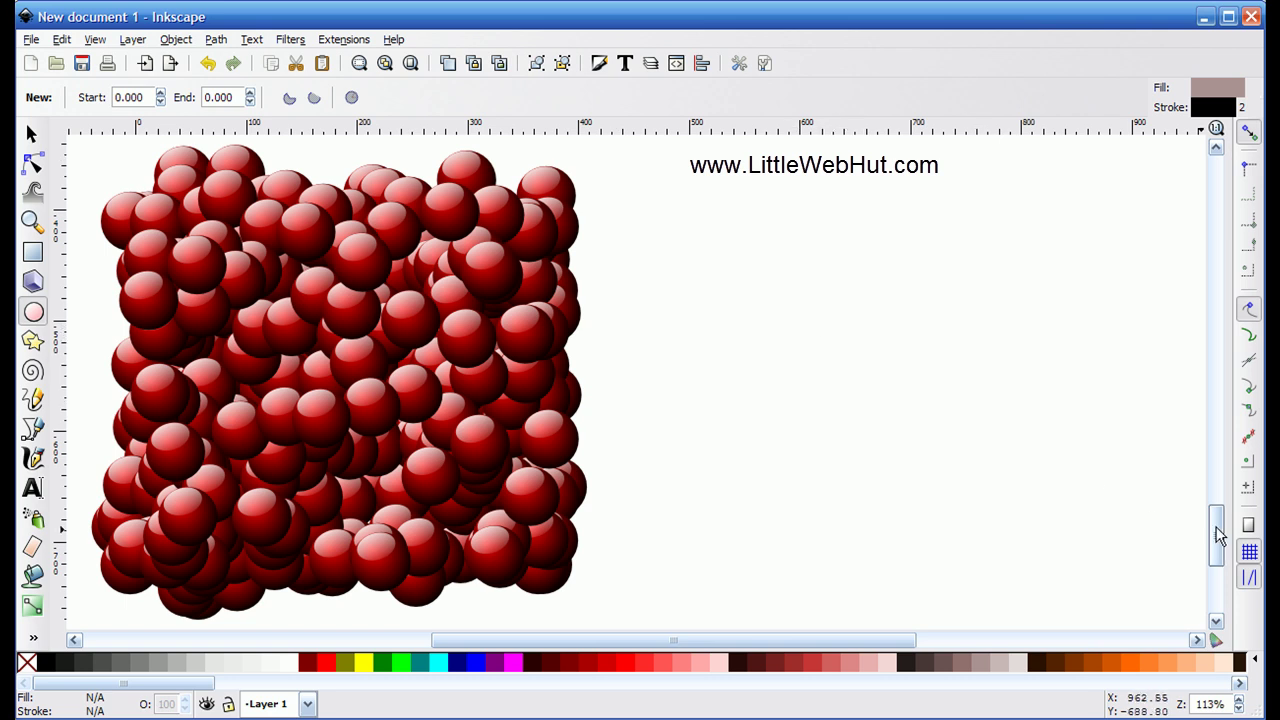
- Draw a circle about 333 px in diameter on an empty area of the canvas below the existing balls
left_click_drag(1218, 535, 1207, 612)
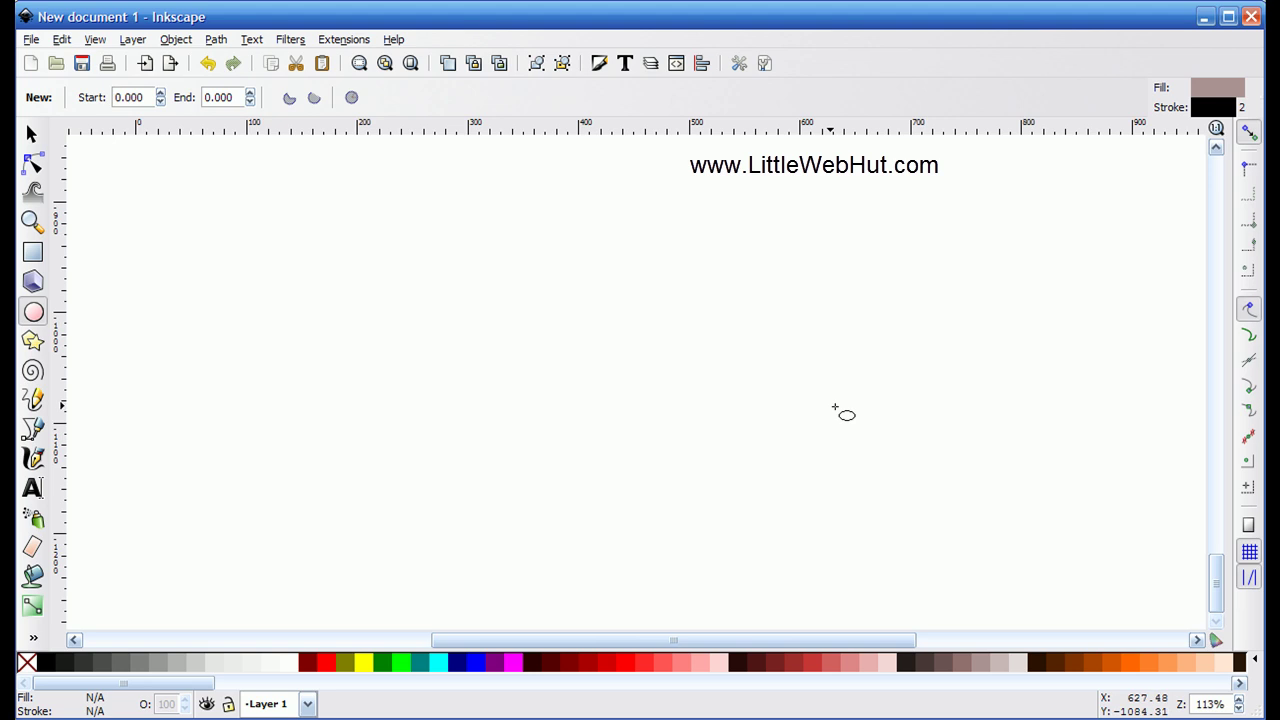
left_click(34, 314)
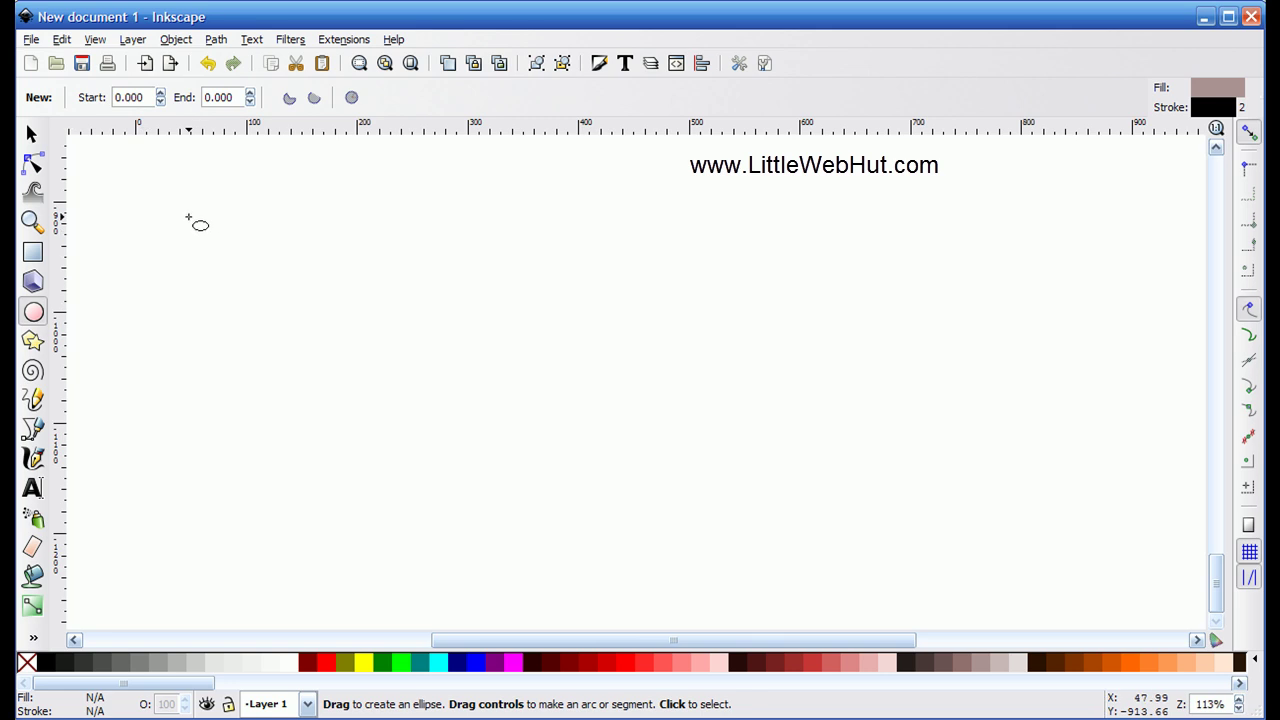
left_click_drag(187, 216, 602, 588)
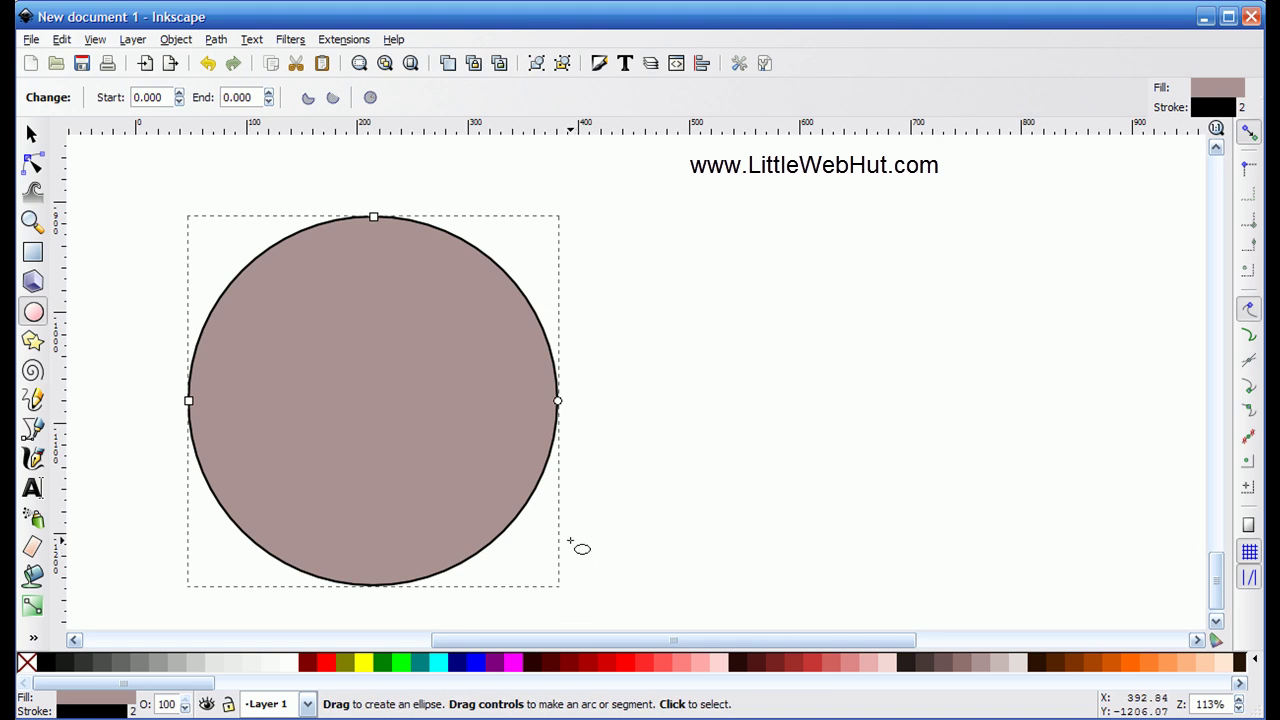
- Fill the circle with red and remove its stroke
left_click(622, 667)
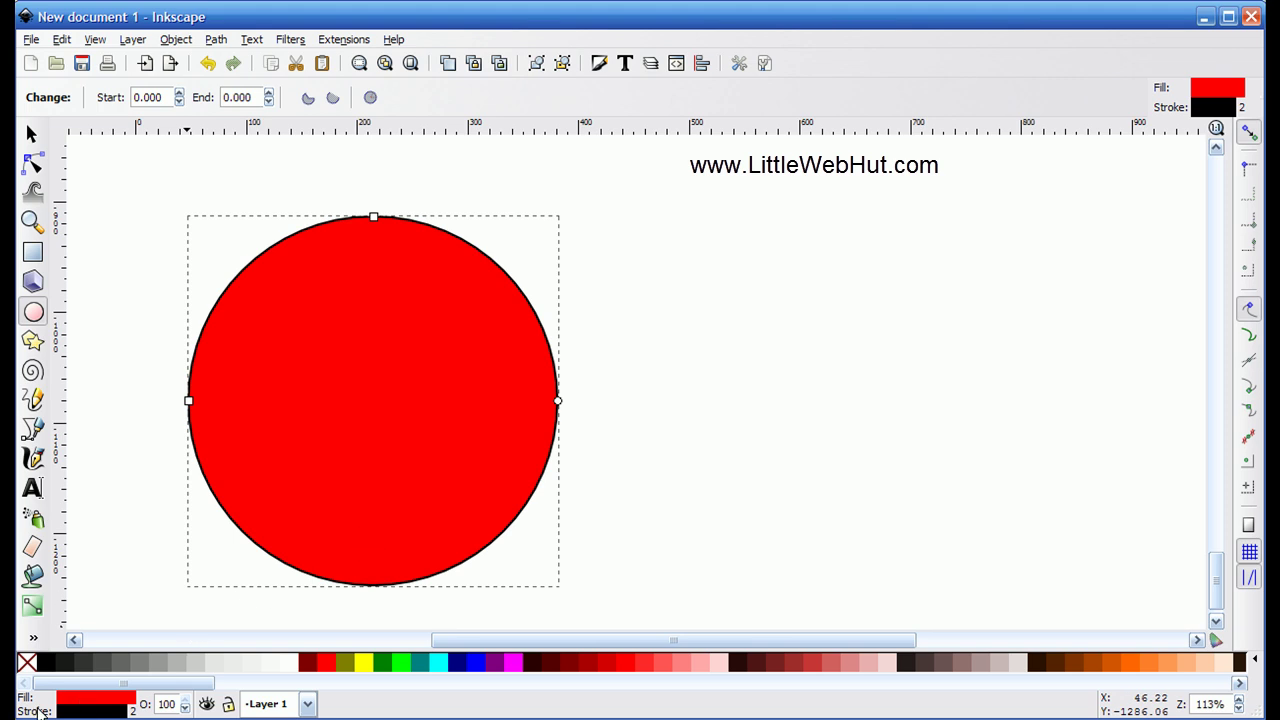
right_click(101, 712)
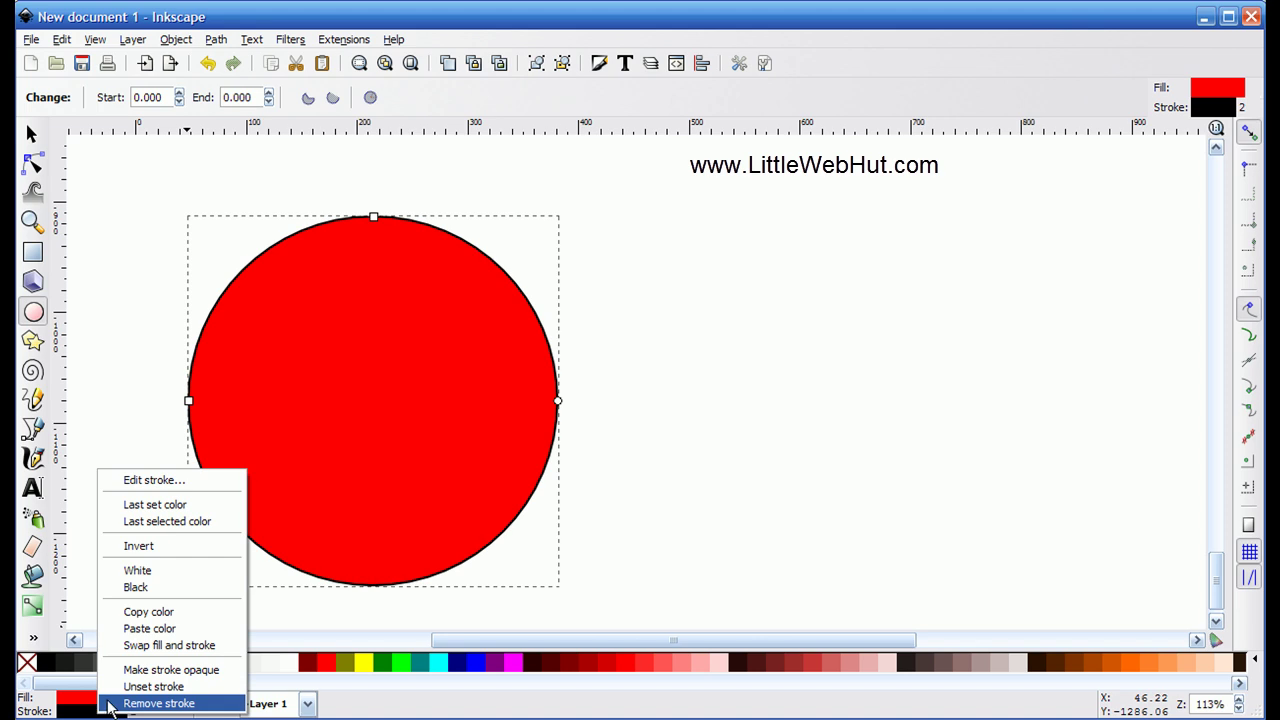
left_click(125, 704)
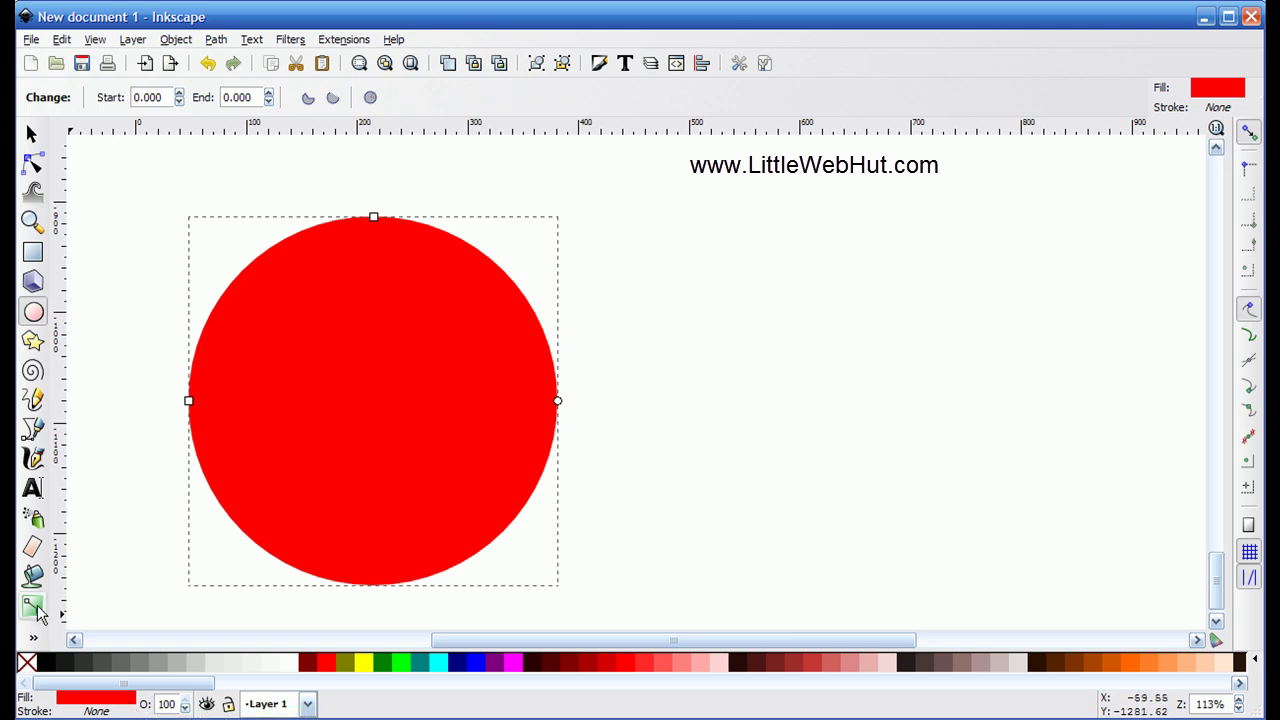
- Apply a red-to-black radial gradient to the circle, centred in its upper-left area, and extend the gradient radius beyond its upper-right edge
left_click(33, 607)
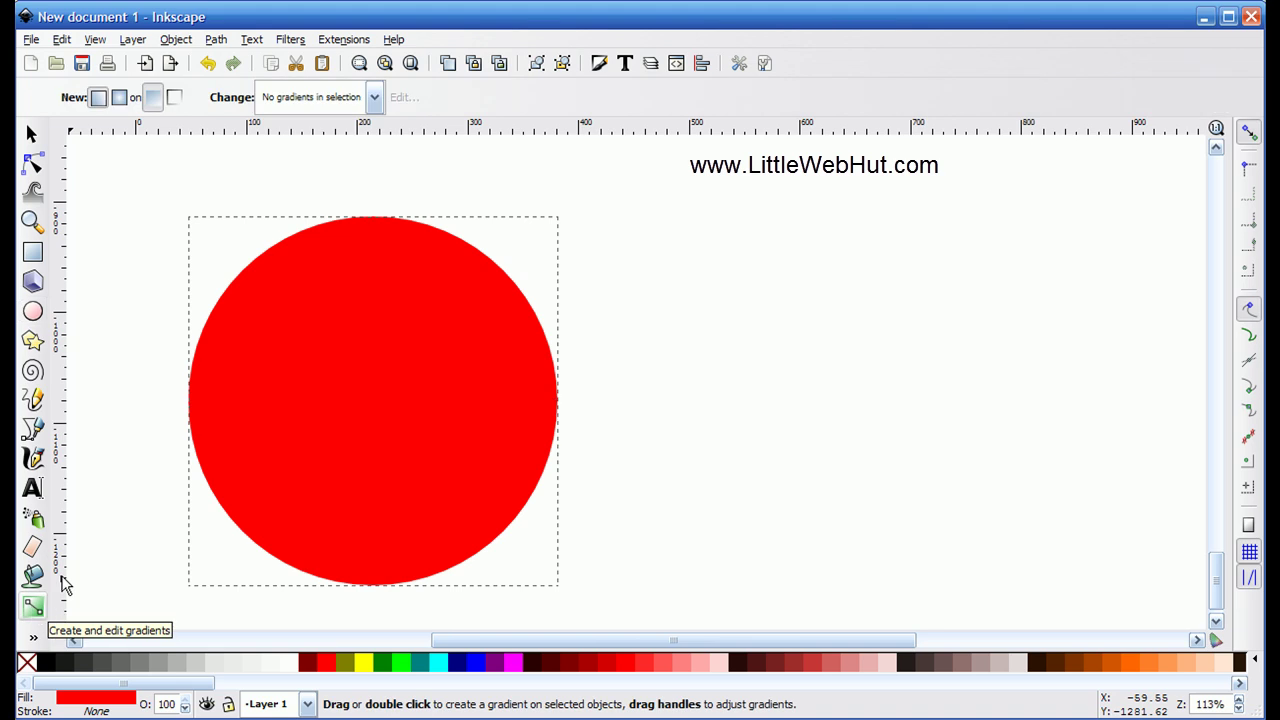
left_click(119, 101)
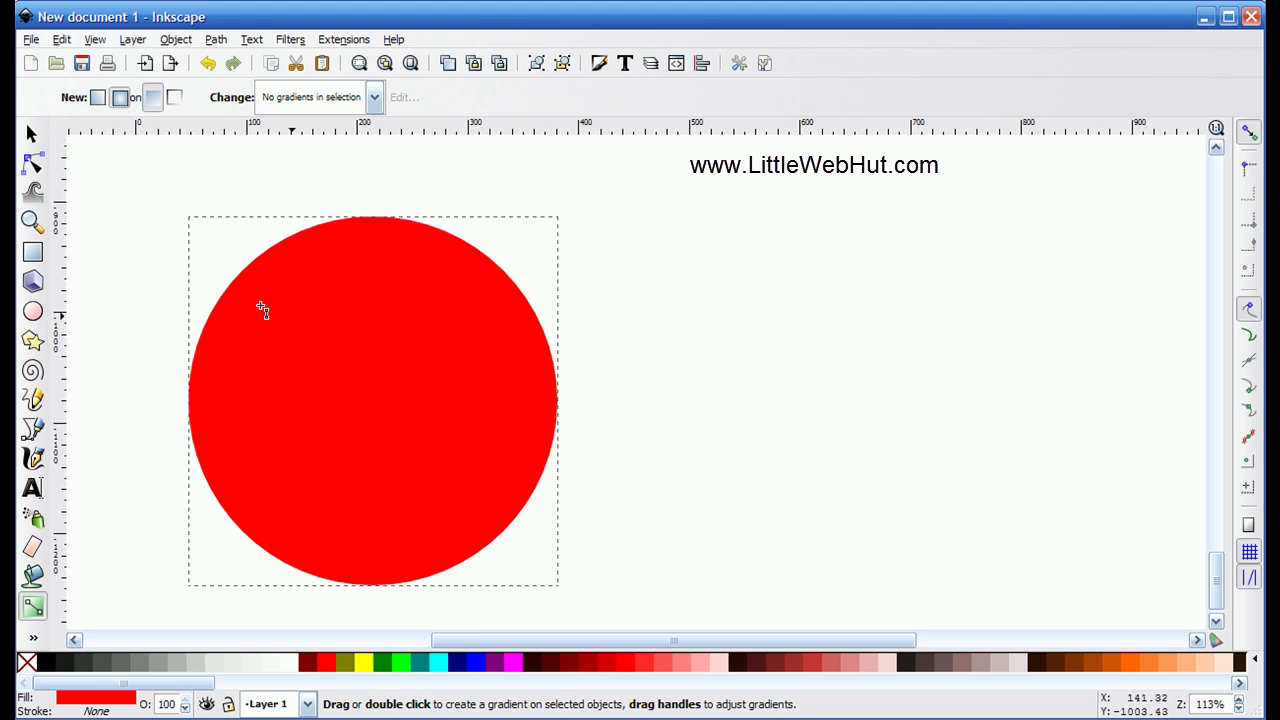
left_click_drag(299, 310, 490, 546)
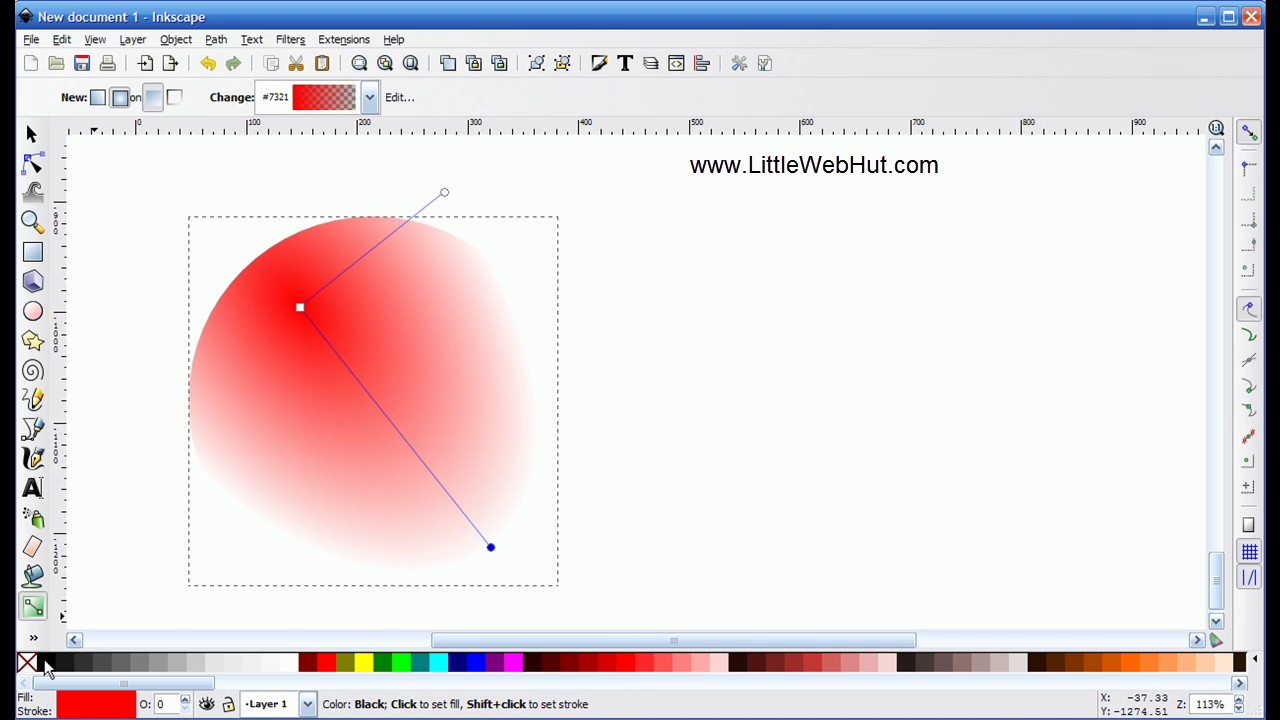
left_click(44, 665)
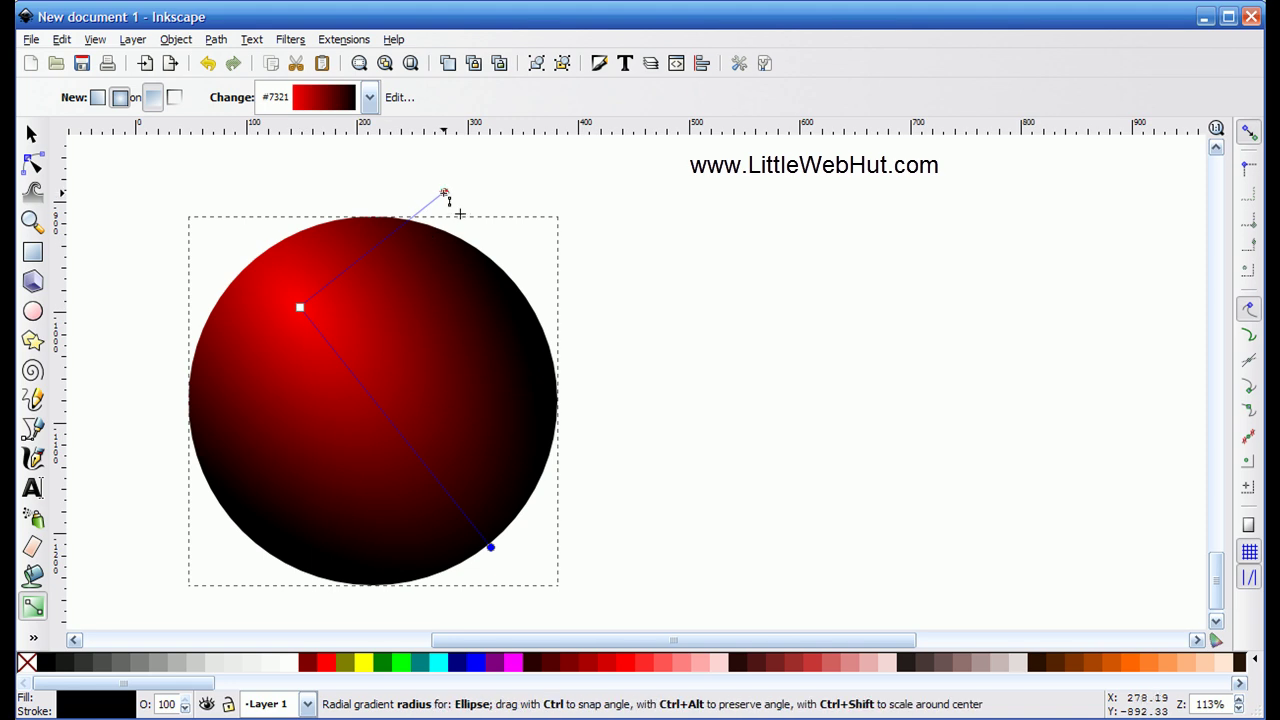
left_click_drag(445, 193, 483, 155)
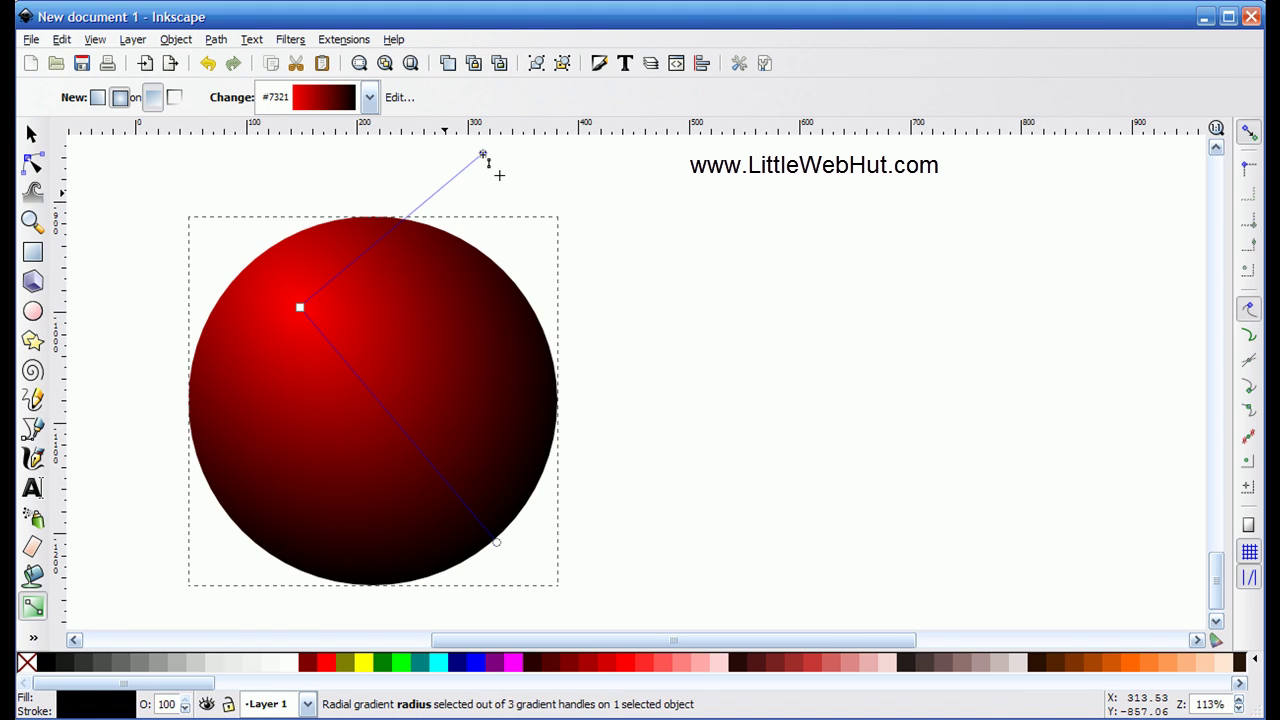
- Duplicate the shaded circle in place and fill the copy with white
left_click(31, 137)
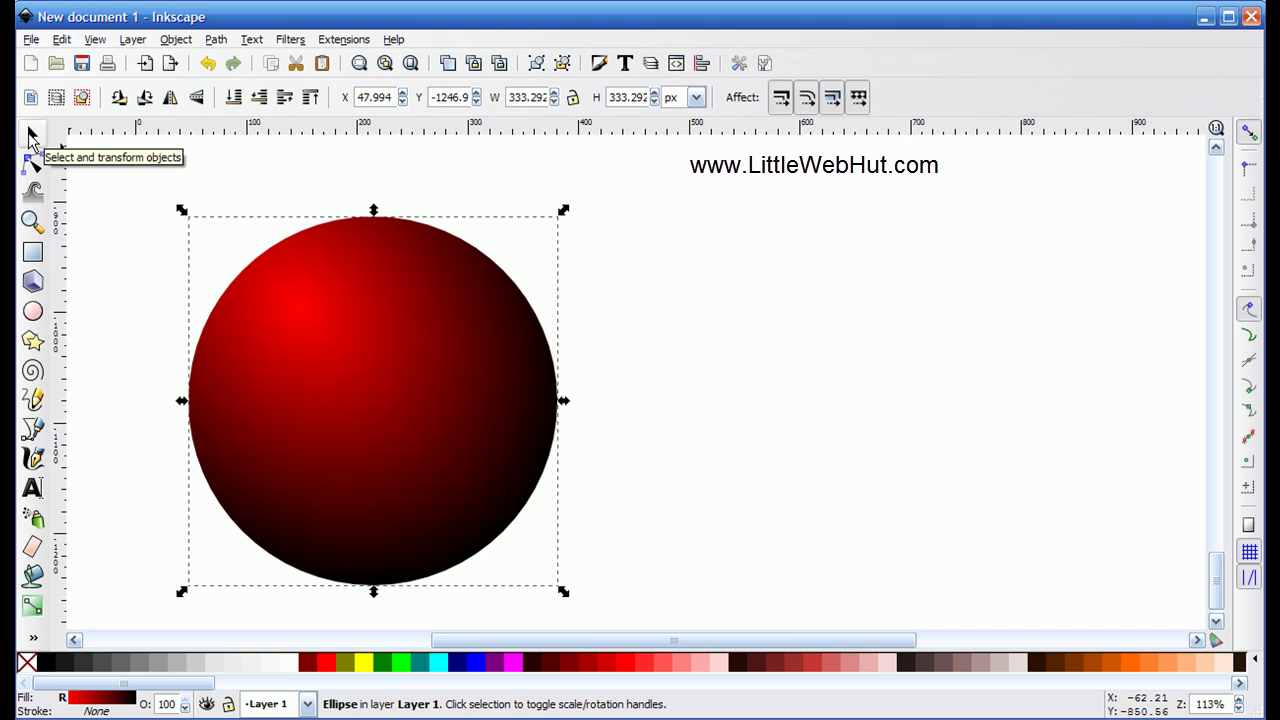
key("ctrl")
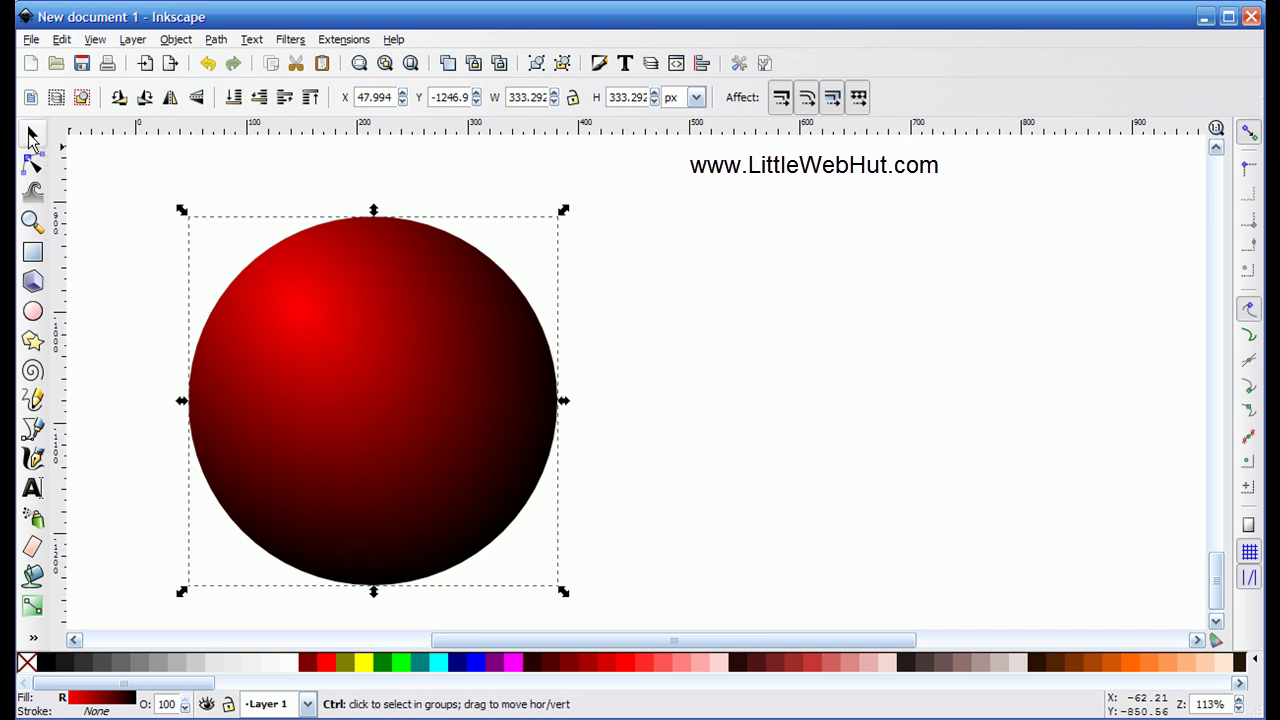
left_click(293, 668)
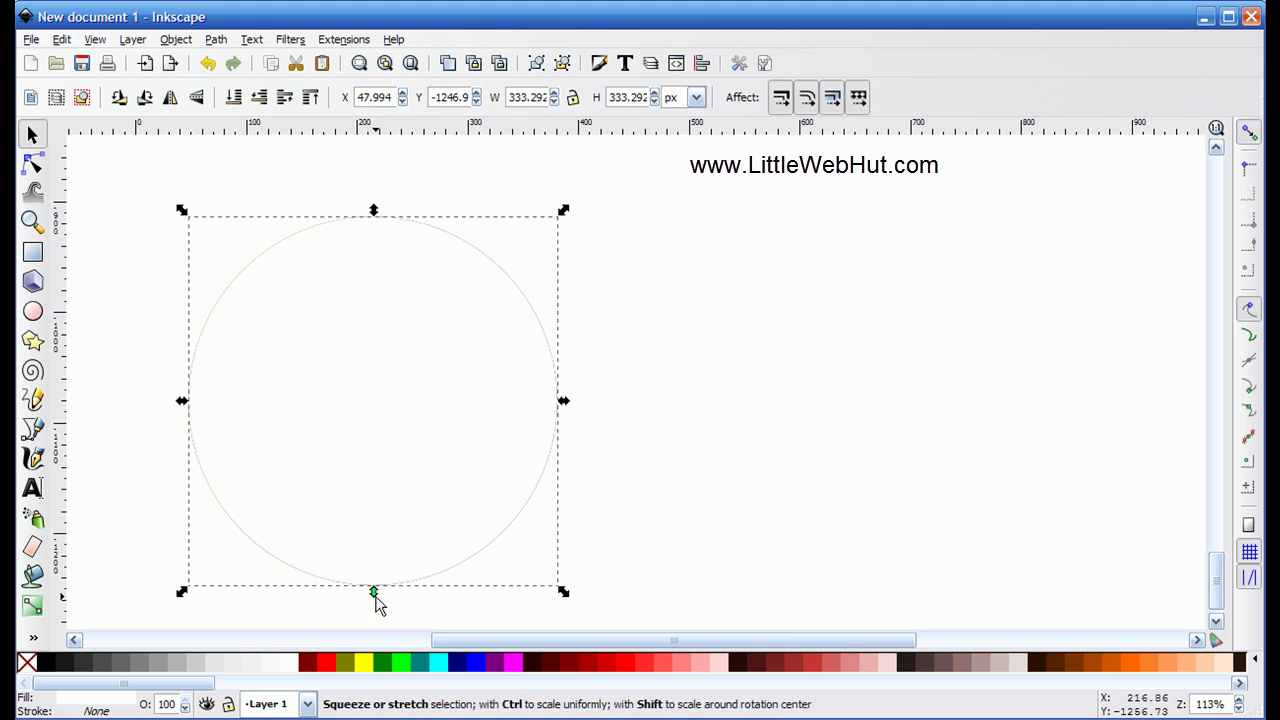
- Shrink the white circle toward the ball's top edge and widen it symmetrically into an ellipse about 227 px wide and 163 px high
left_click_drag(376, 601, 368, 418)
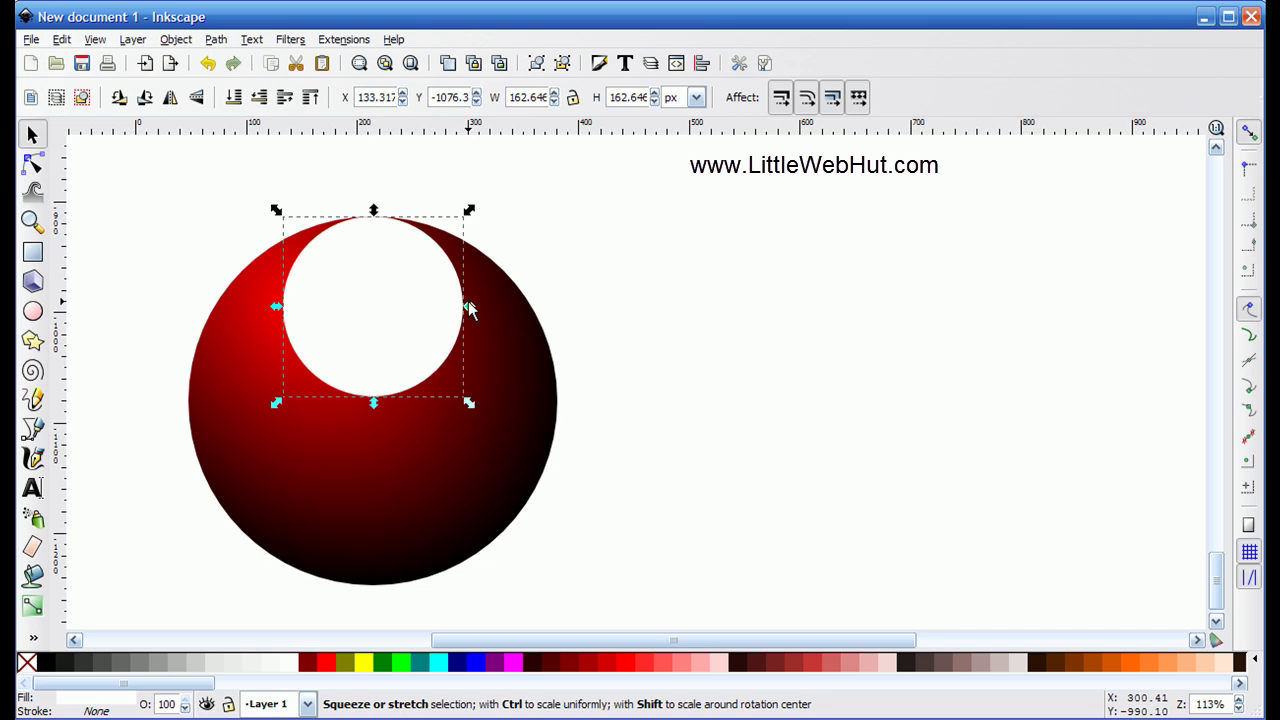
key("shift")
left_click_drag(469, 306, 505, 307)
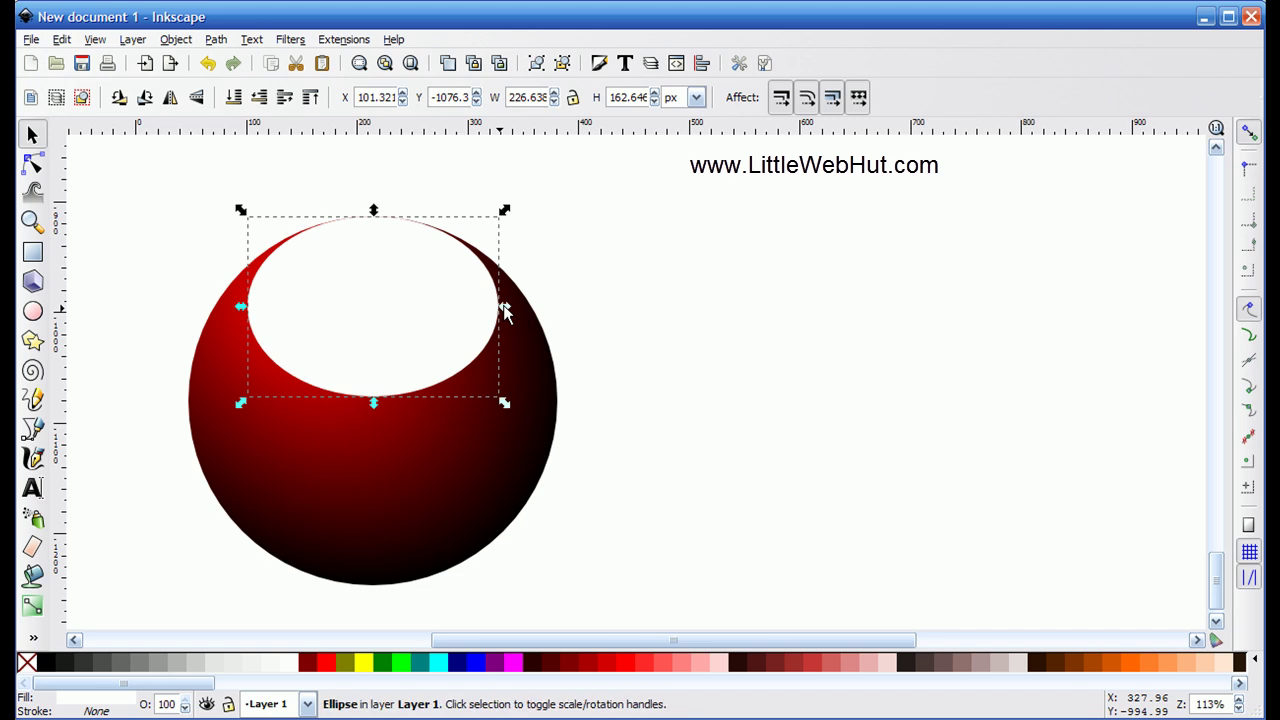
- Give the white ellipse a diagonal white-to-transparent linear gradient, starting outside its upper-left edge and ending past its lower-right edge
left_click(32, 607)
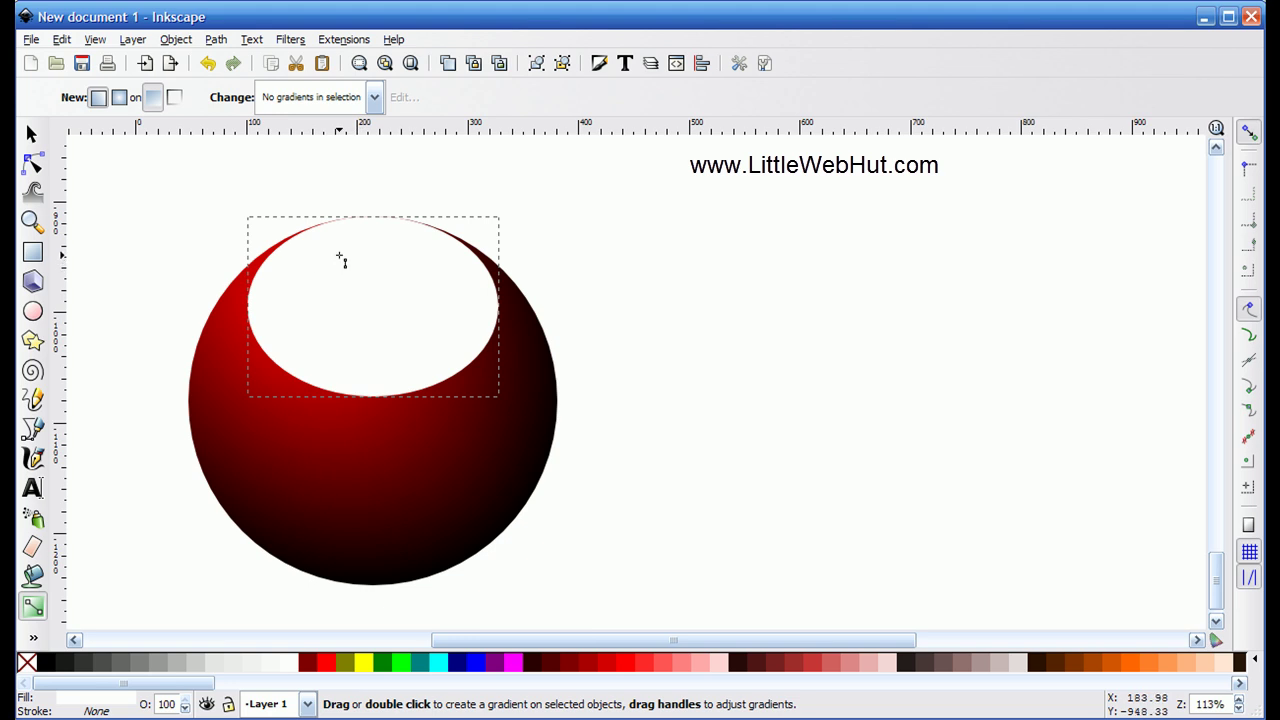
left_click_drag(339, 256, 444, 428)
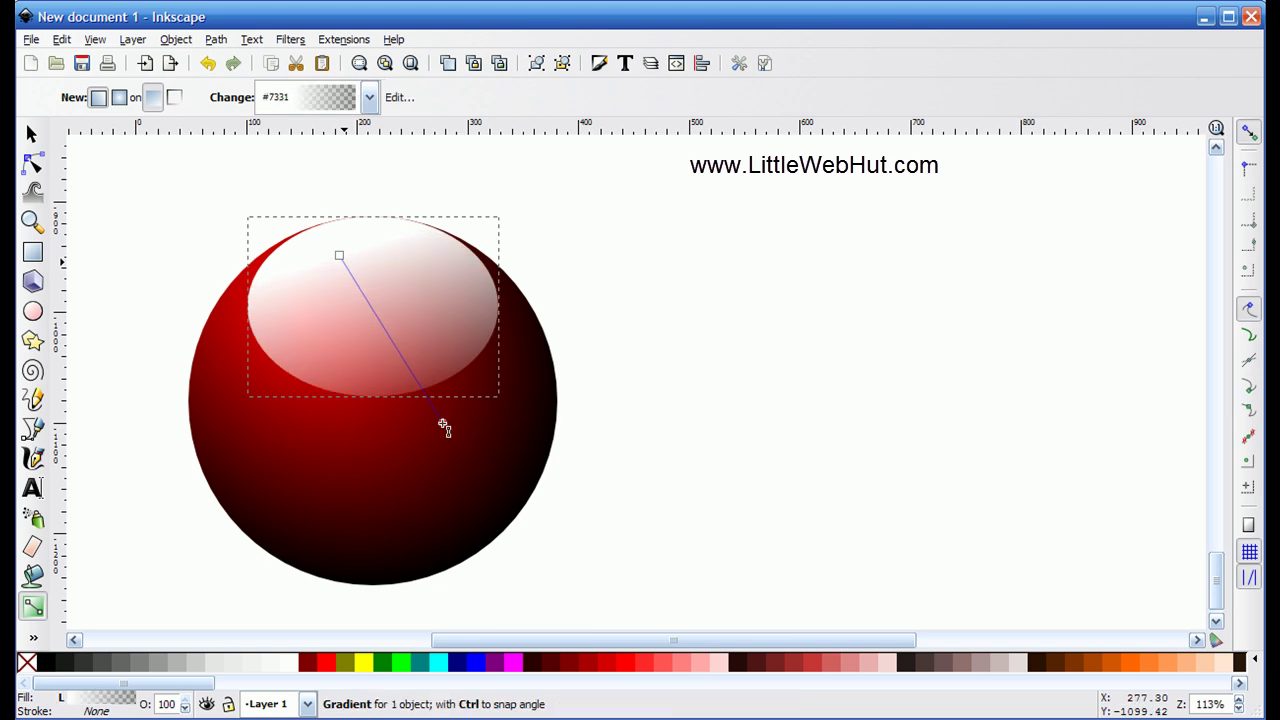
left_click(444, 426)
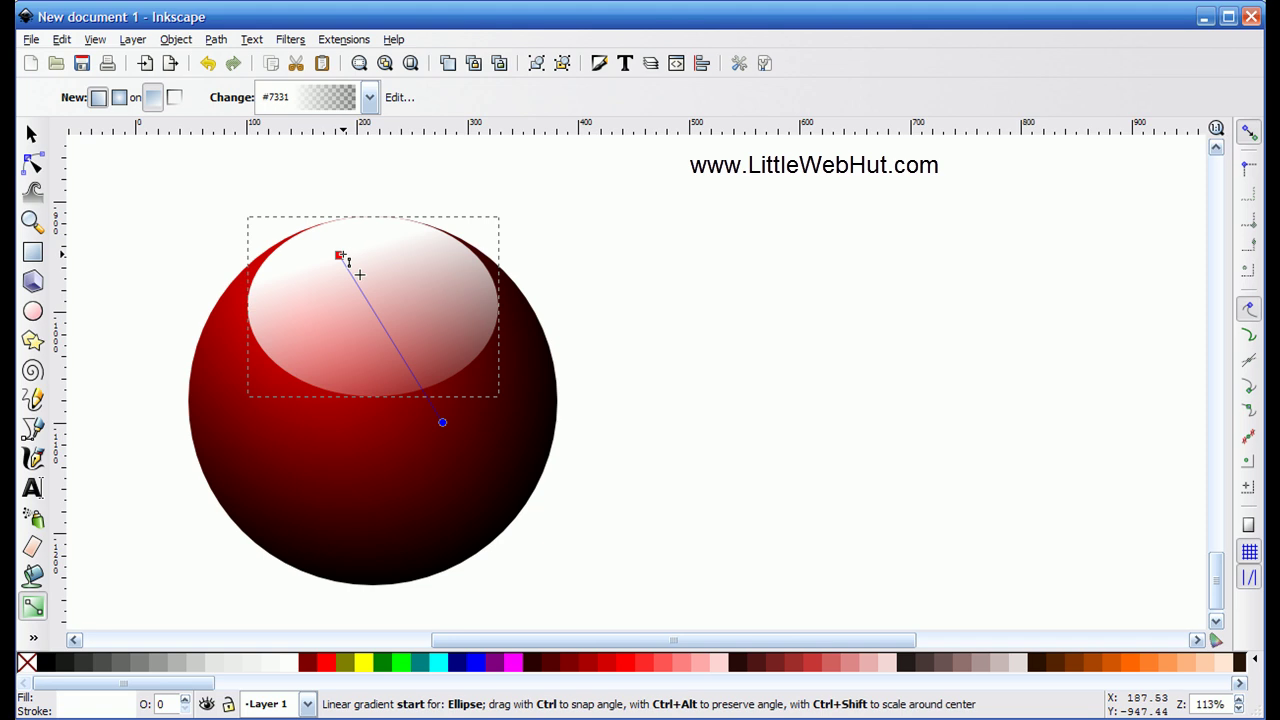
left_click_drag(341, 257, 297, 194)
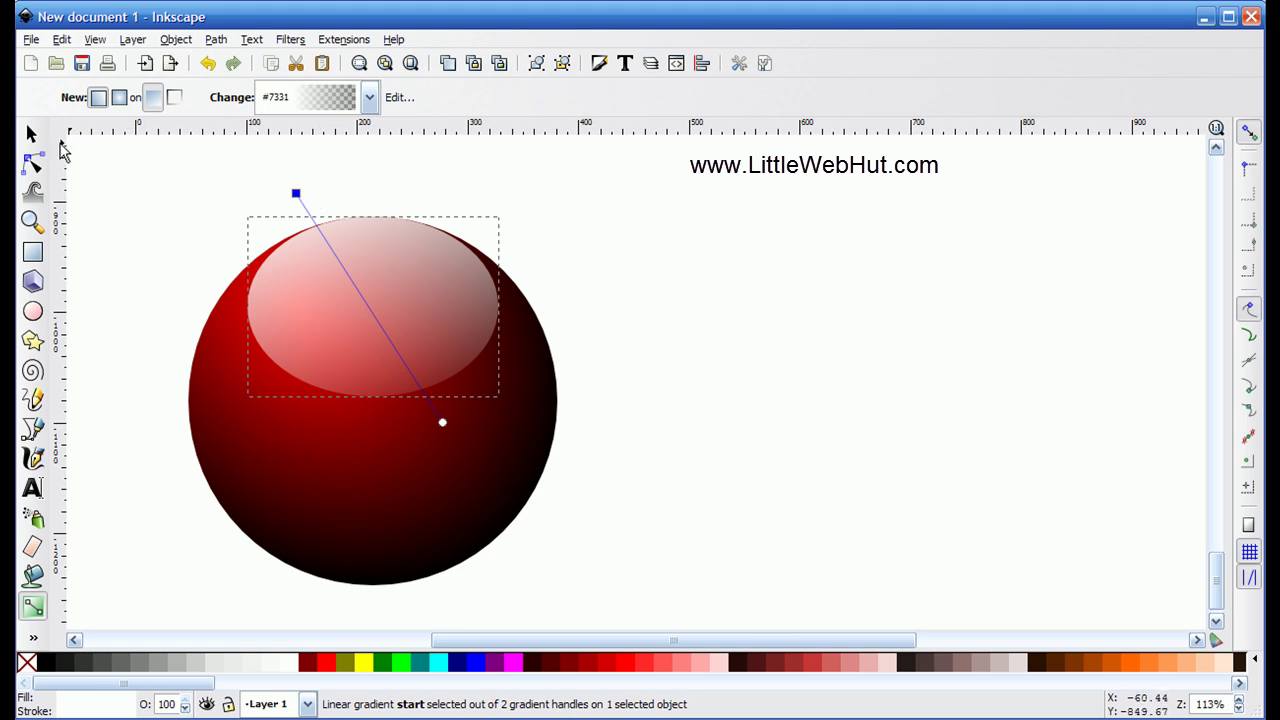
- Rotate the highlight ellipse counterclockwise and move it to the ball's upper-left edge
left_click(33, 135)
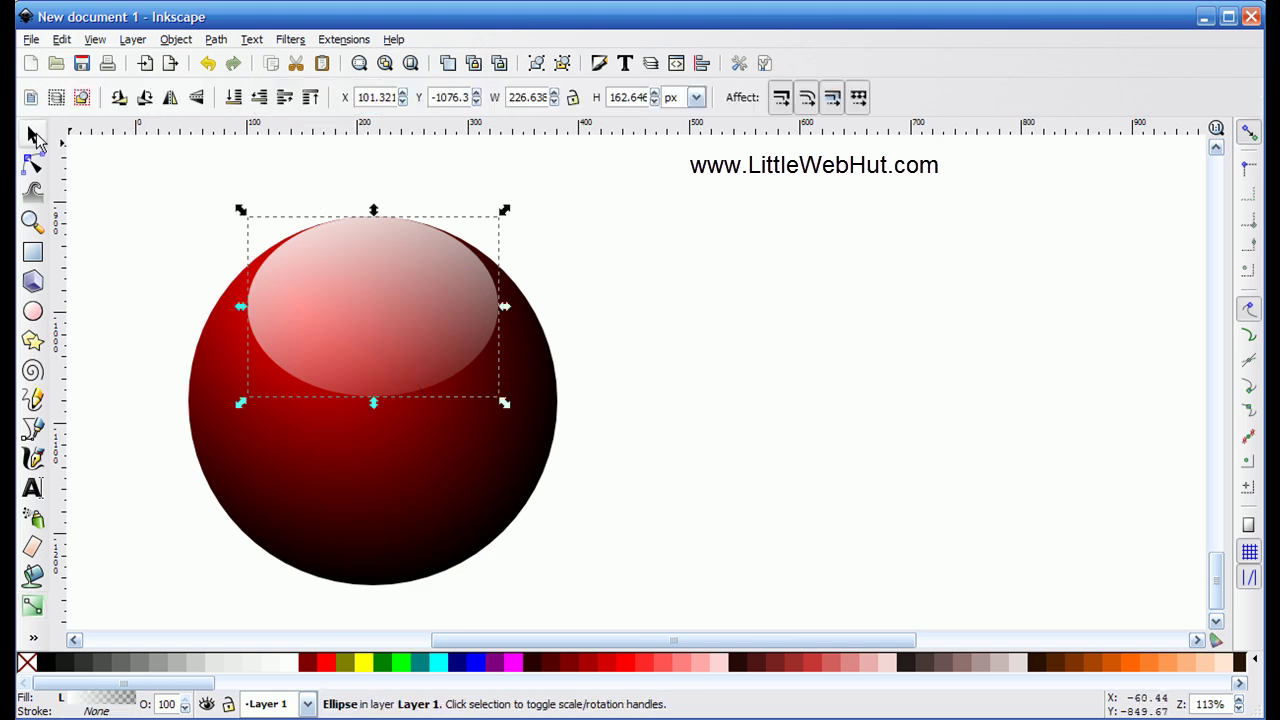
left_click(427, 257)
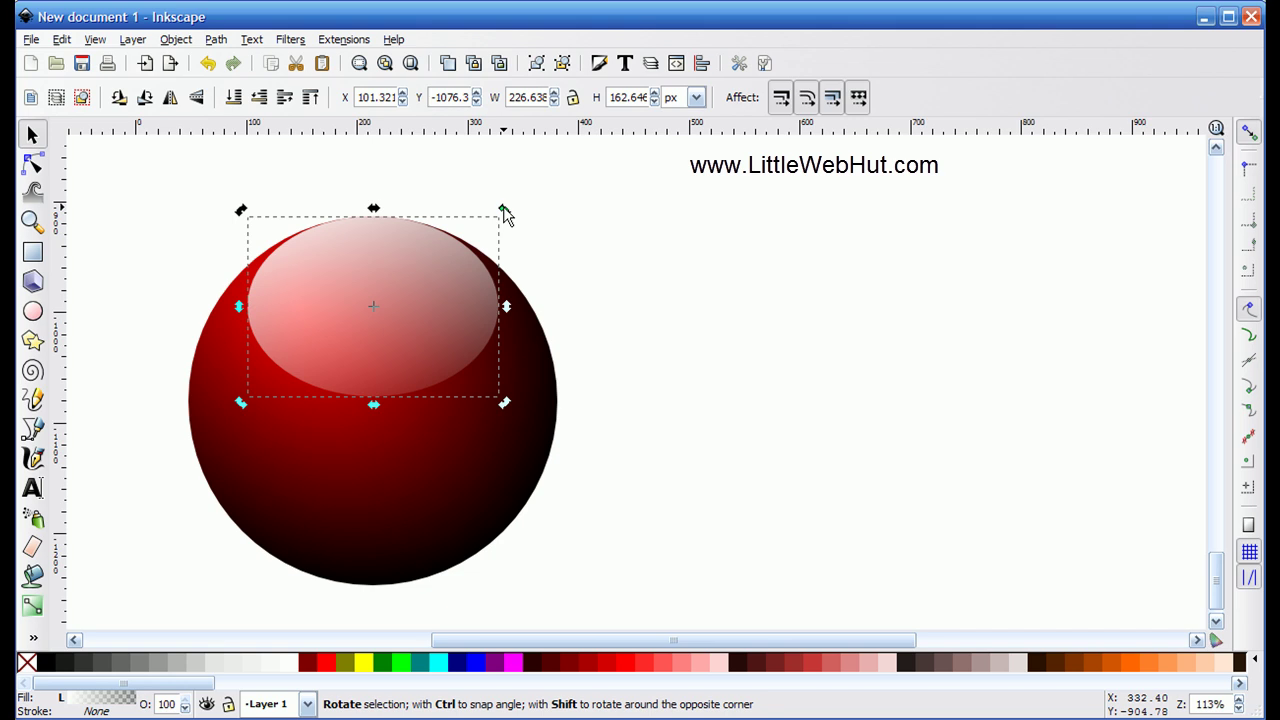
left_click_drag(504, 213, 434, 169)
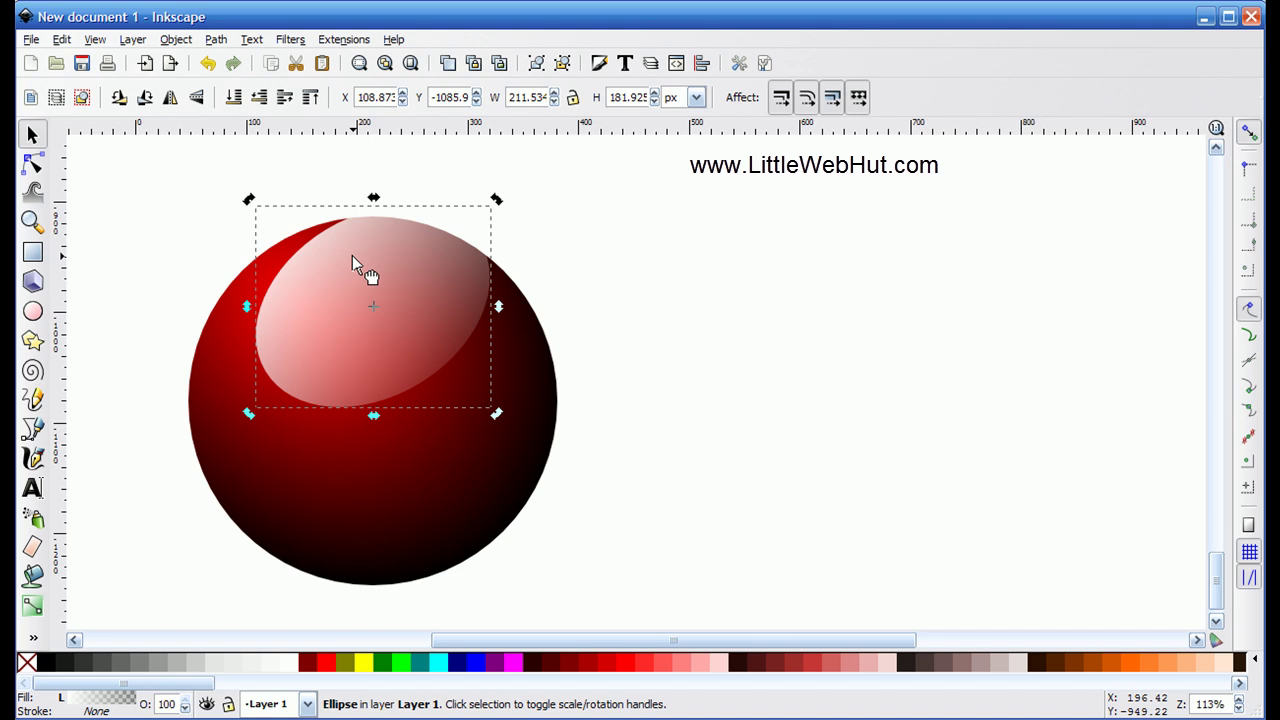
left_click_drag(350, 257, 302, 272)
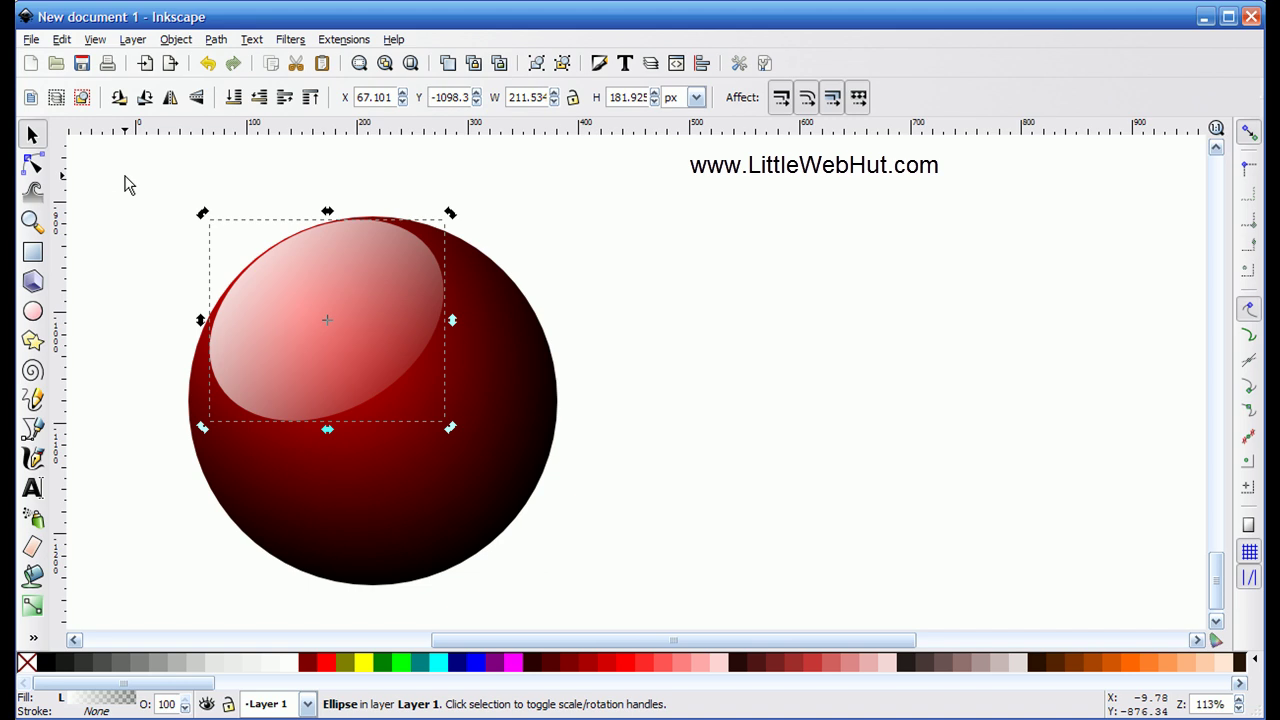
- Group the ball with its highlight and scale the group down to about 47 px, placed in the canvas's upper-left area
left_click_drag(125, 176, 661, 619)
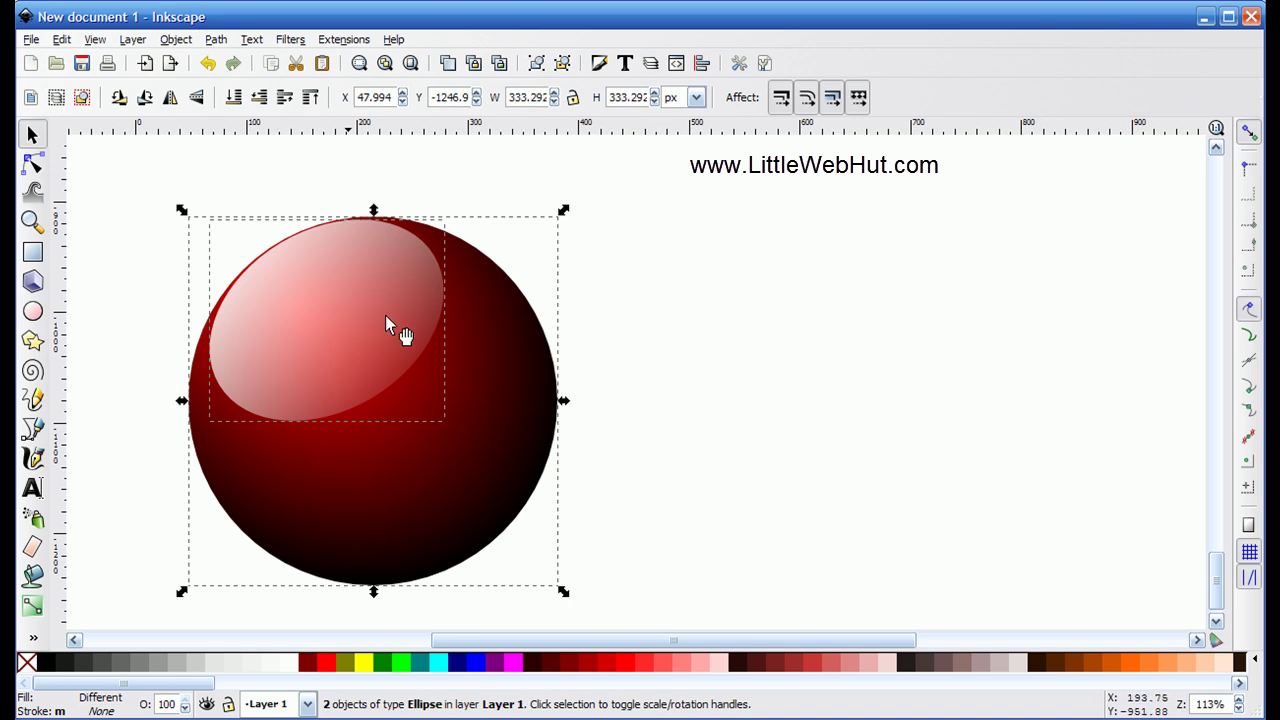
left_click(175, 40)
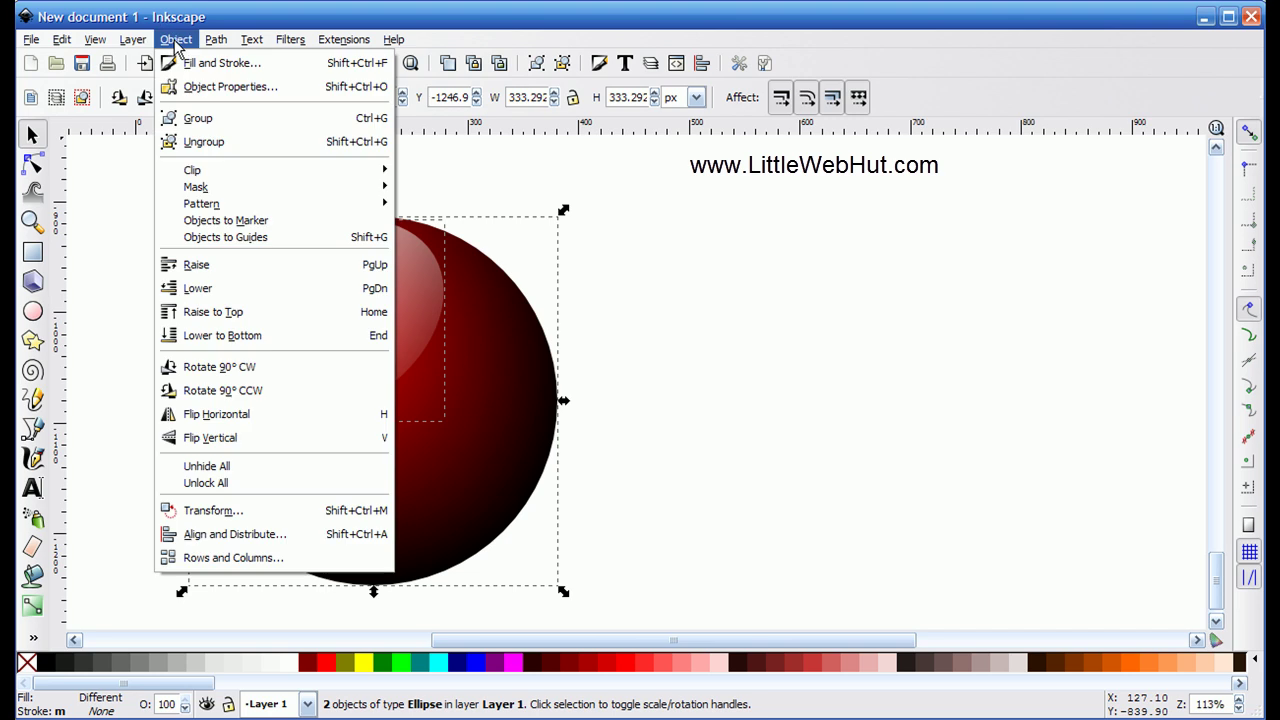
left_click(178, 118)
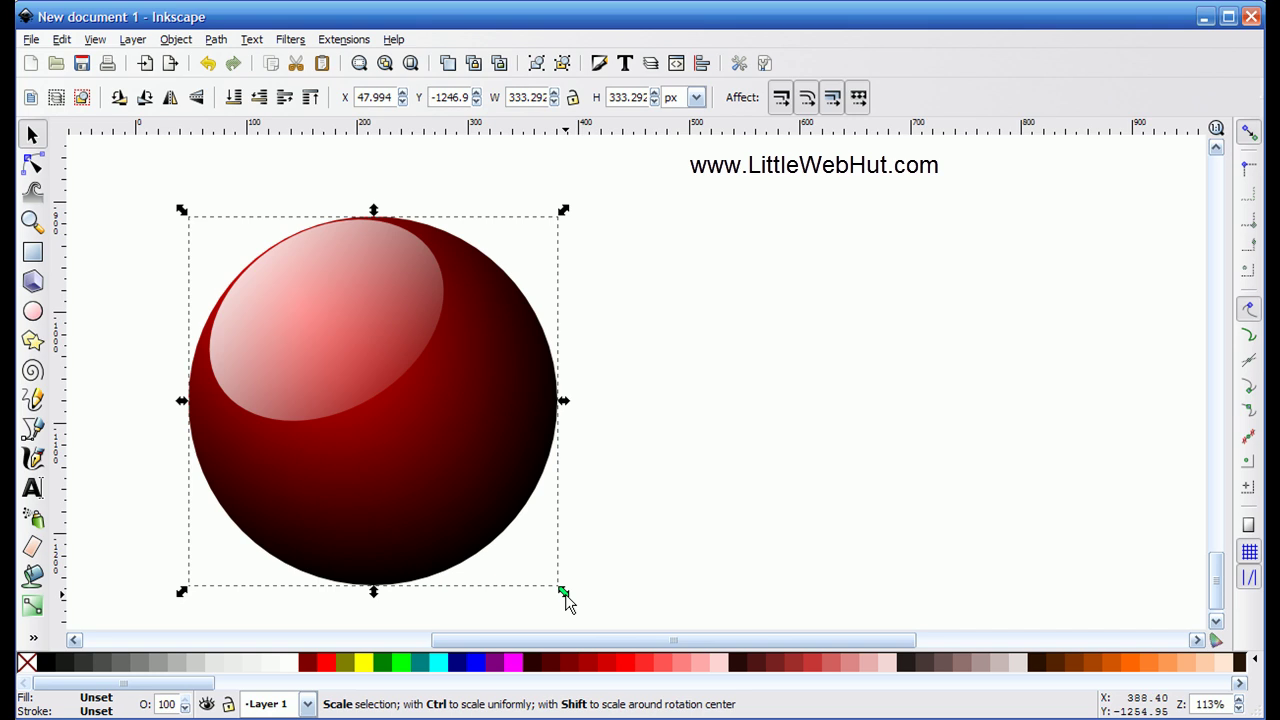
left_click_drag(565, 594, 125, 188)
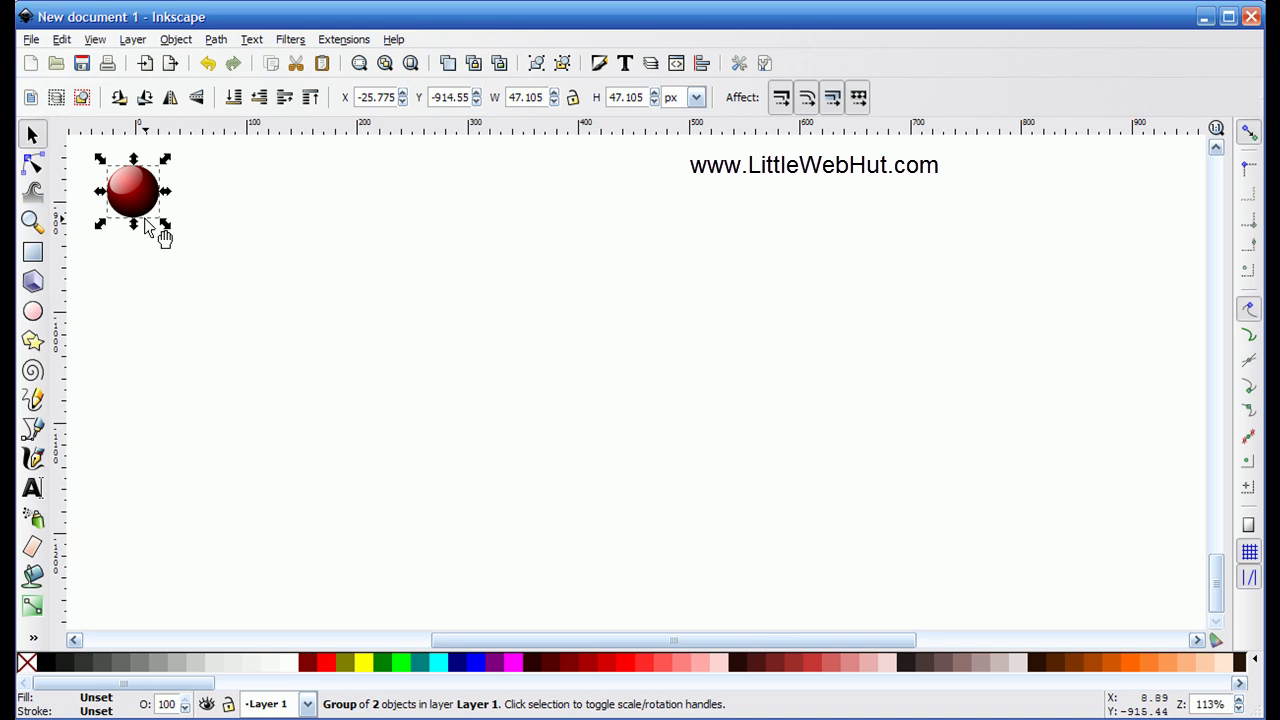
- Duplicate the small ball to its right, and duplicate the resulting pair alongside to form a horizontal row of four balls
key("ctrl+d")
left_click_drag(137, 206, 211, 217)
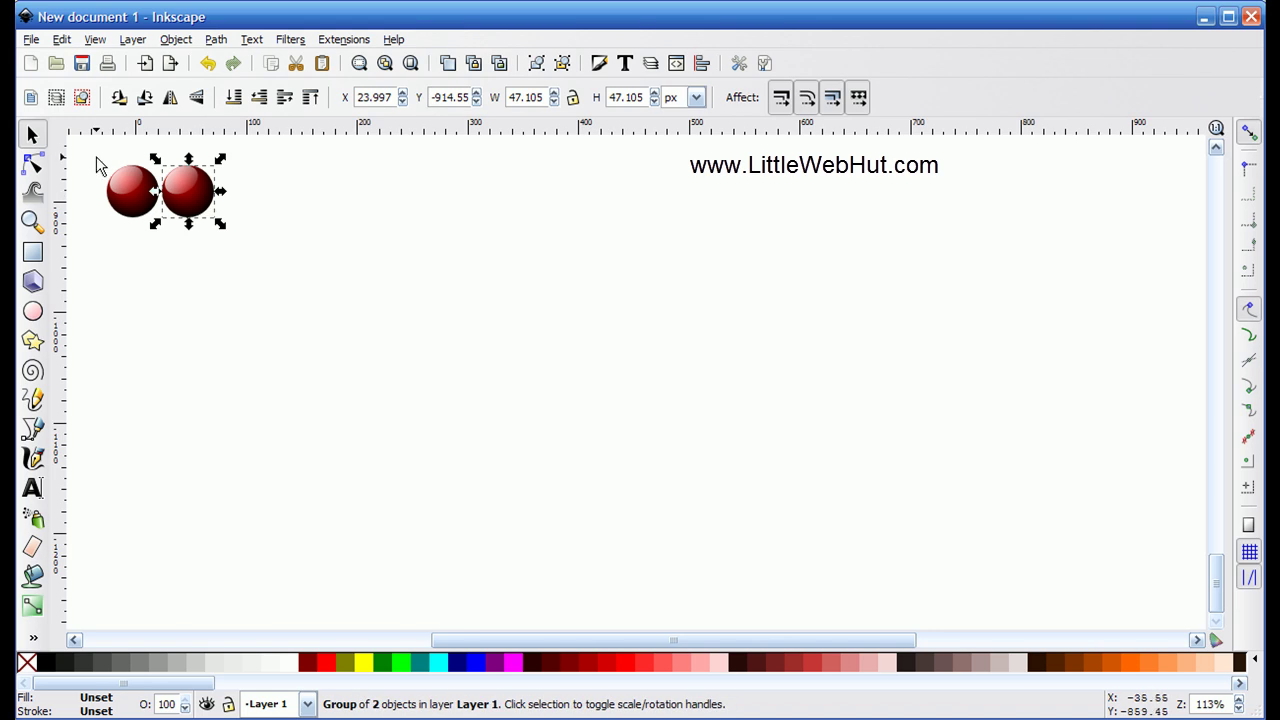
left_click_drag(87, 153, 254, 257)
key("ctrl")
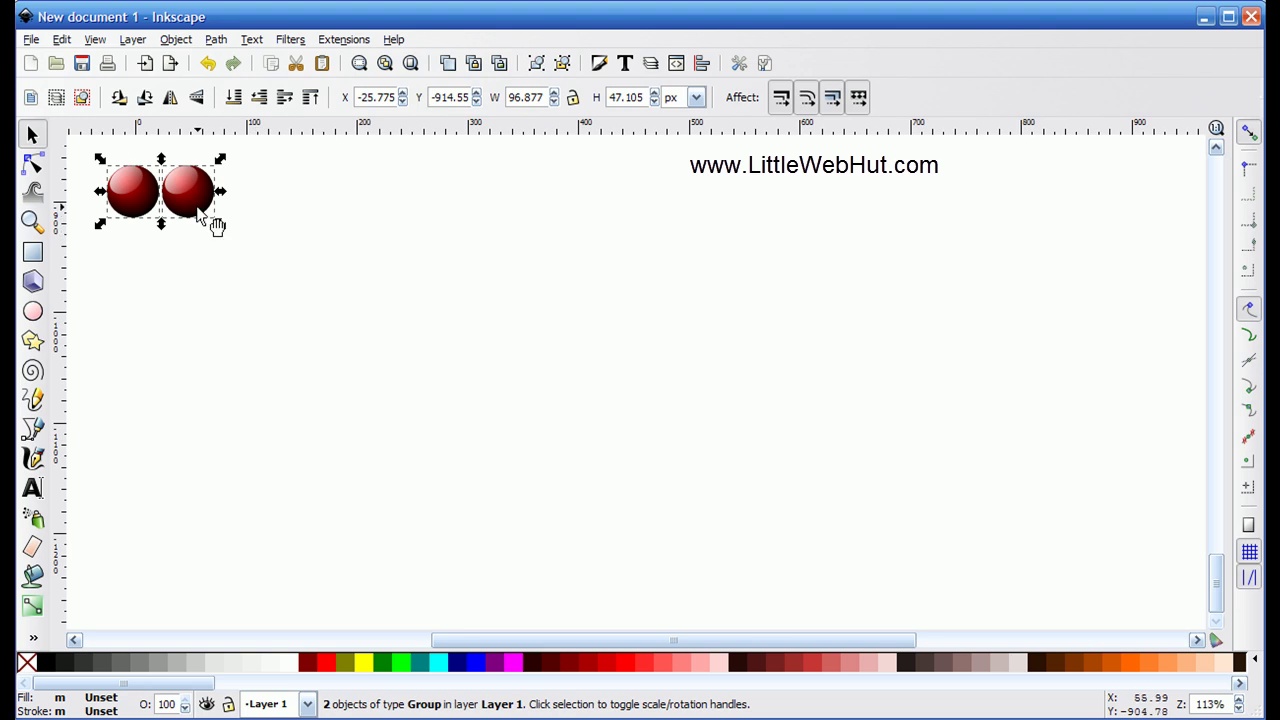
key("ctrl")
left_click_drag(210, 222, 311, 213)
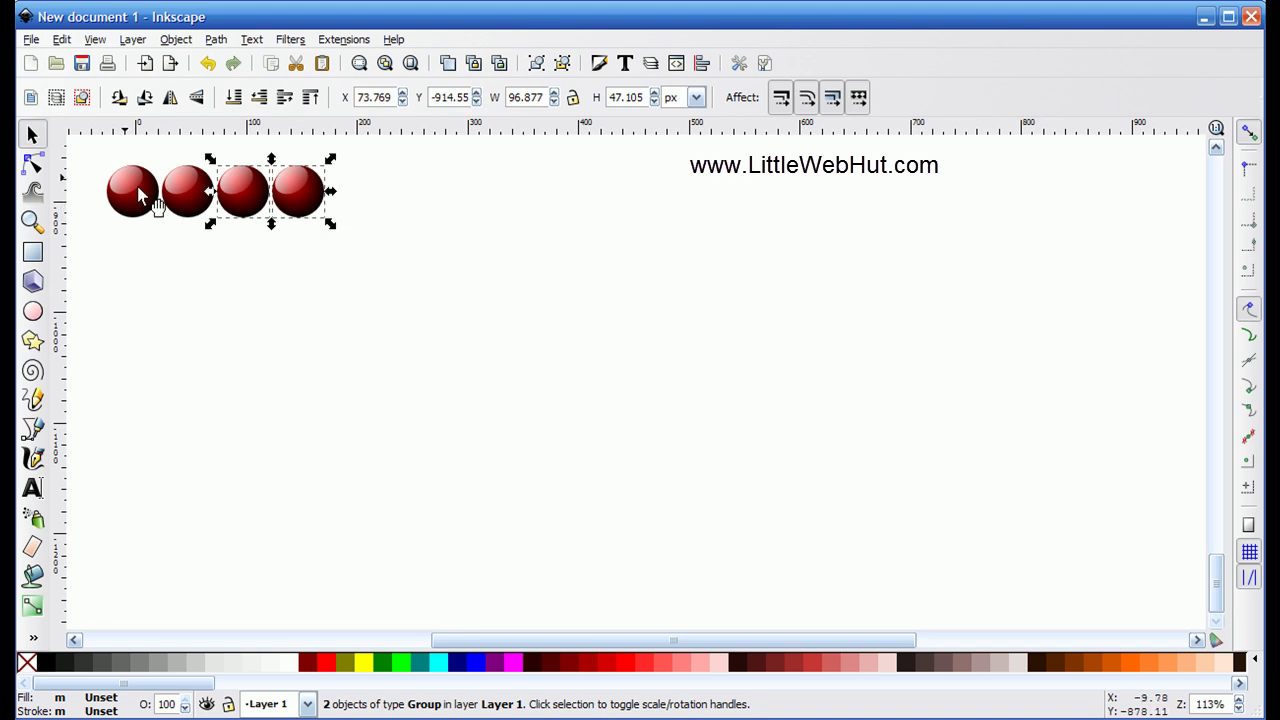
- Duplicate the row of four balls and place the copies at its right end to form a row of eight
left_click_drag(92, 151, 368, 258)
key("ctrl")
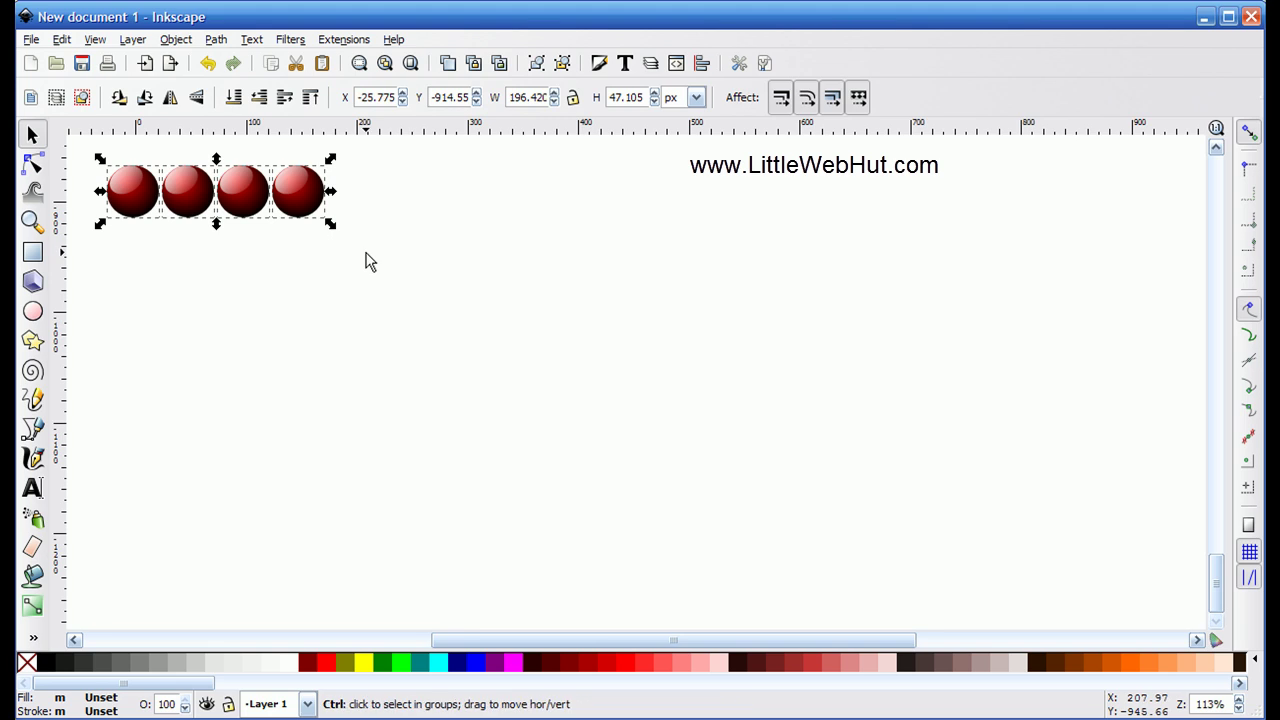
key("ctrl")
left_click_drag(323, 217, 528, 217)
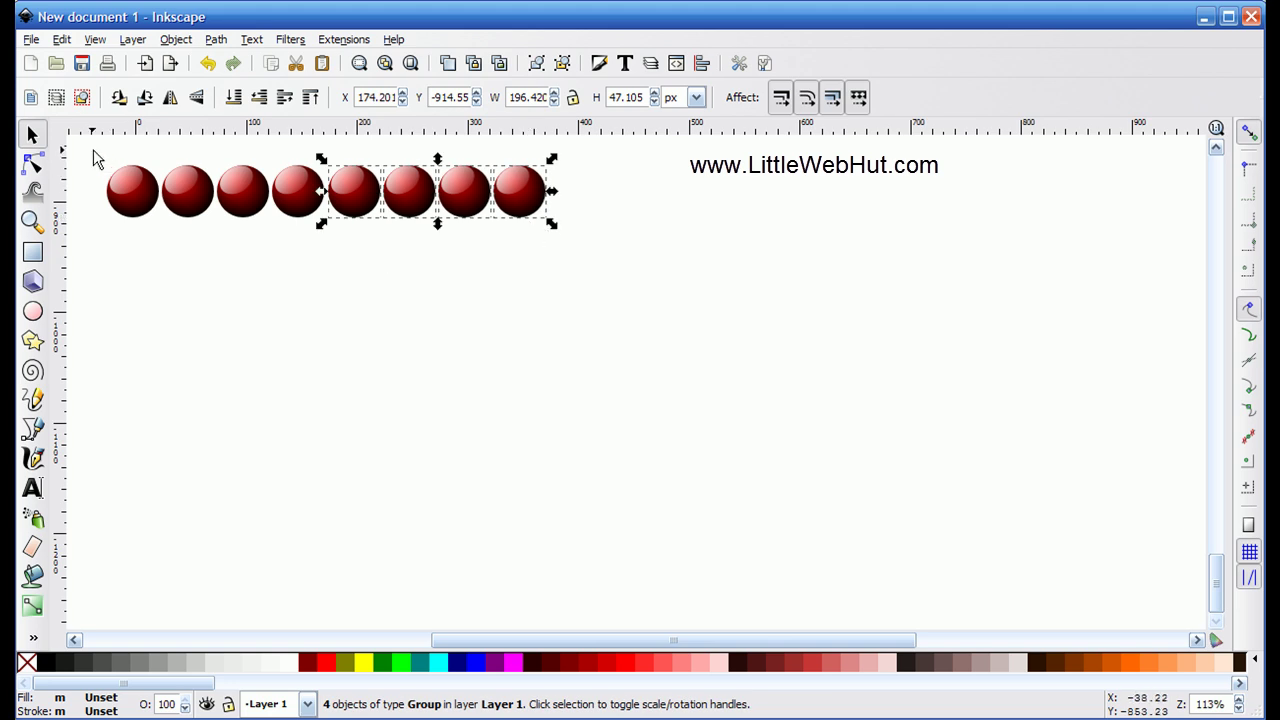
- Duplicate the row of eight balls and place the copy directly beneath it as a second row
left_click_drag(90, 151, 570, 259)
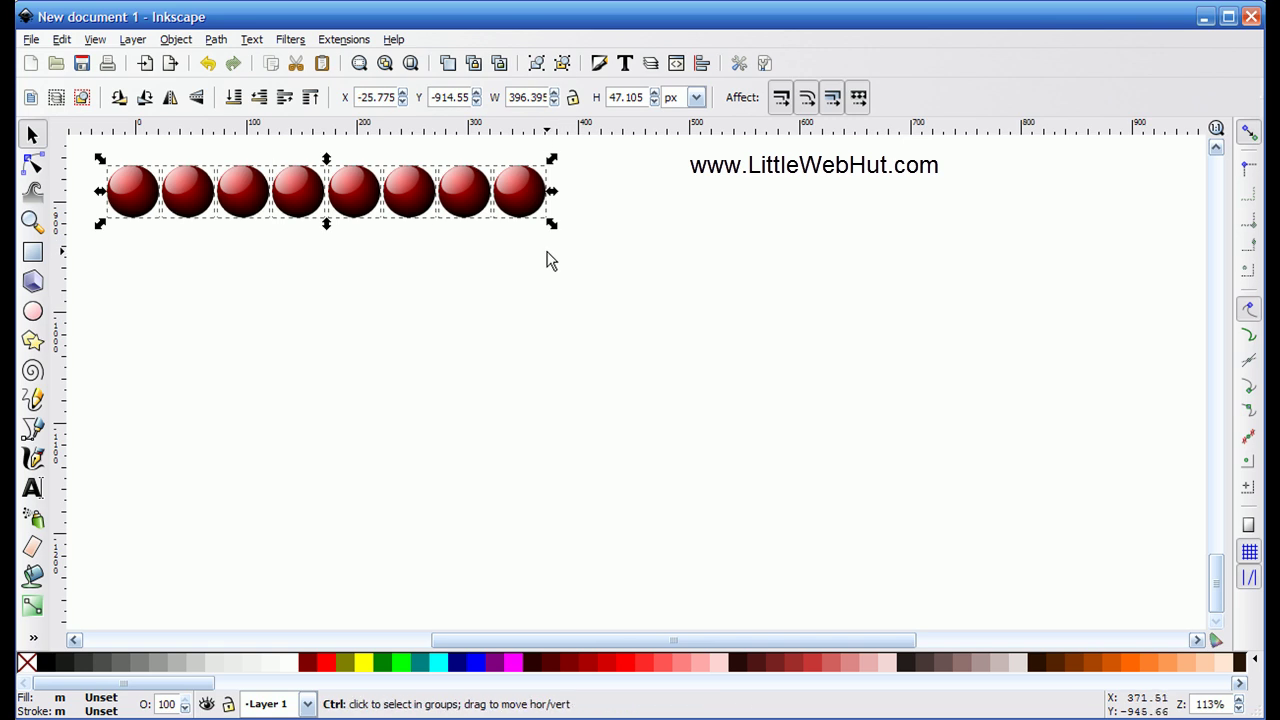
left_click_drag(149, 206, 126, 223)
key("space")
key("Down")
key("Down")
key("Down")
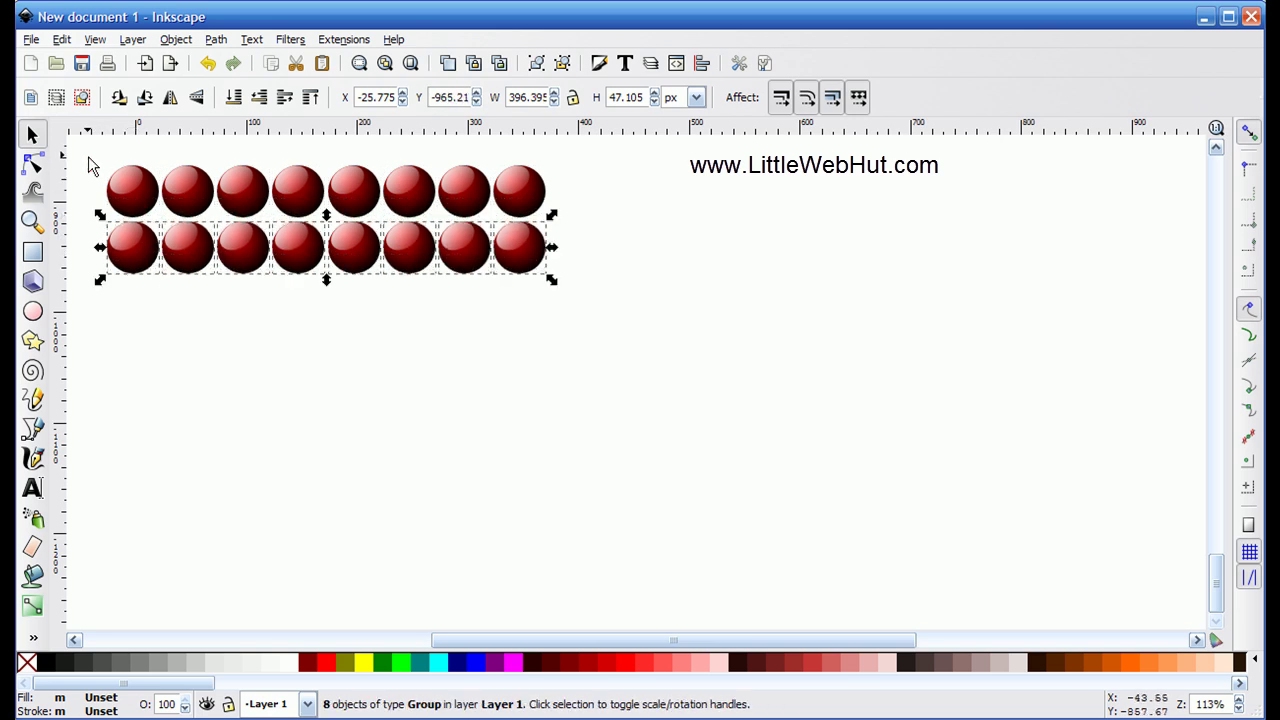
- Duplicate both rows of eight balls and place the copy directly beneath them to form four rows
left_click_drag(88, 156, 572, 314)
key("ctrl")
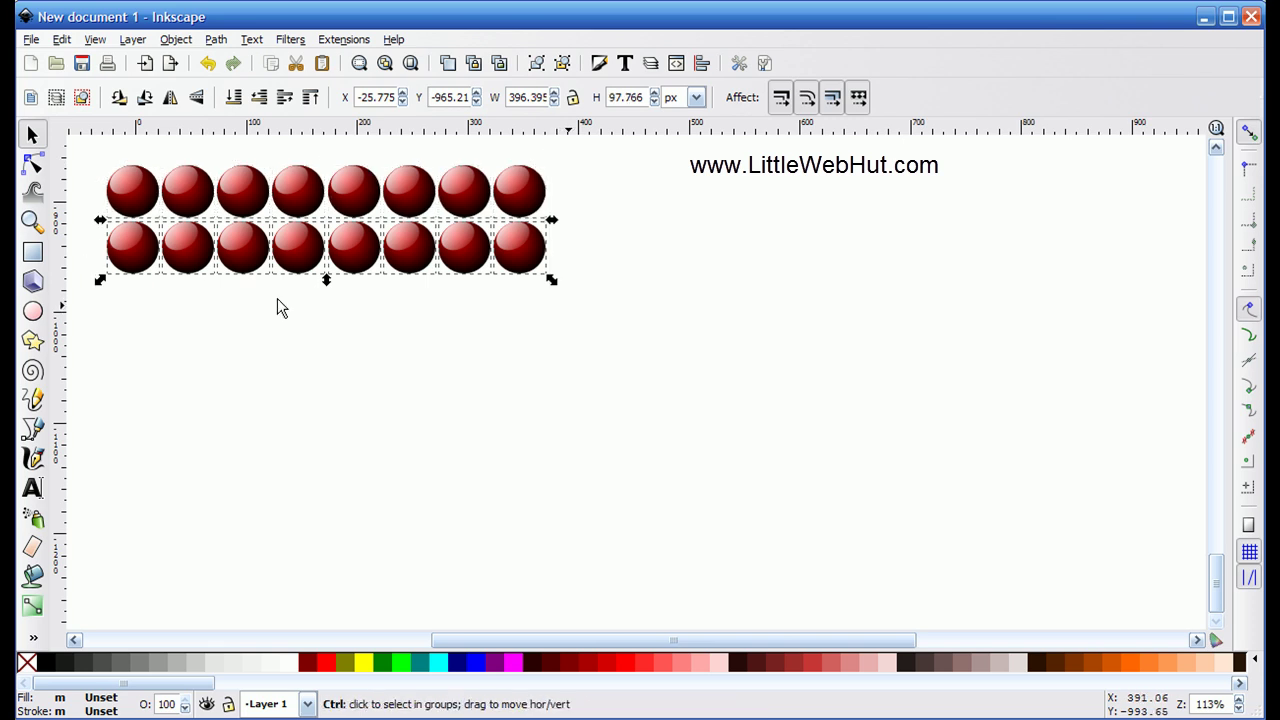
key("ctrl")
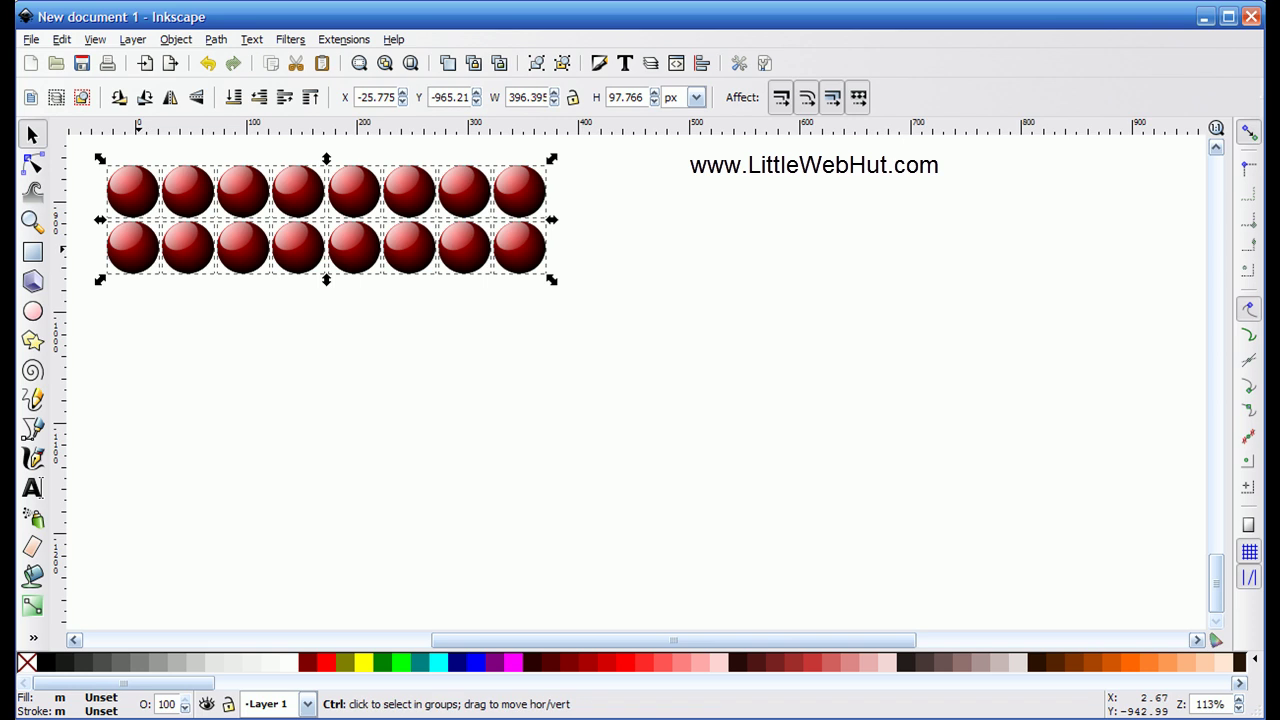
left_click_drag(148, 266, 148, 394)
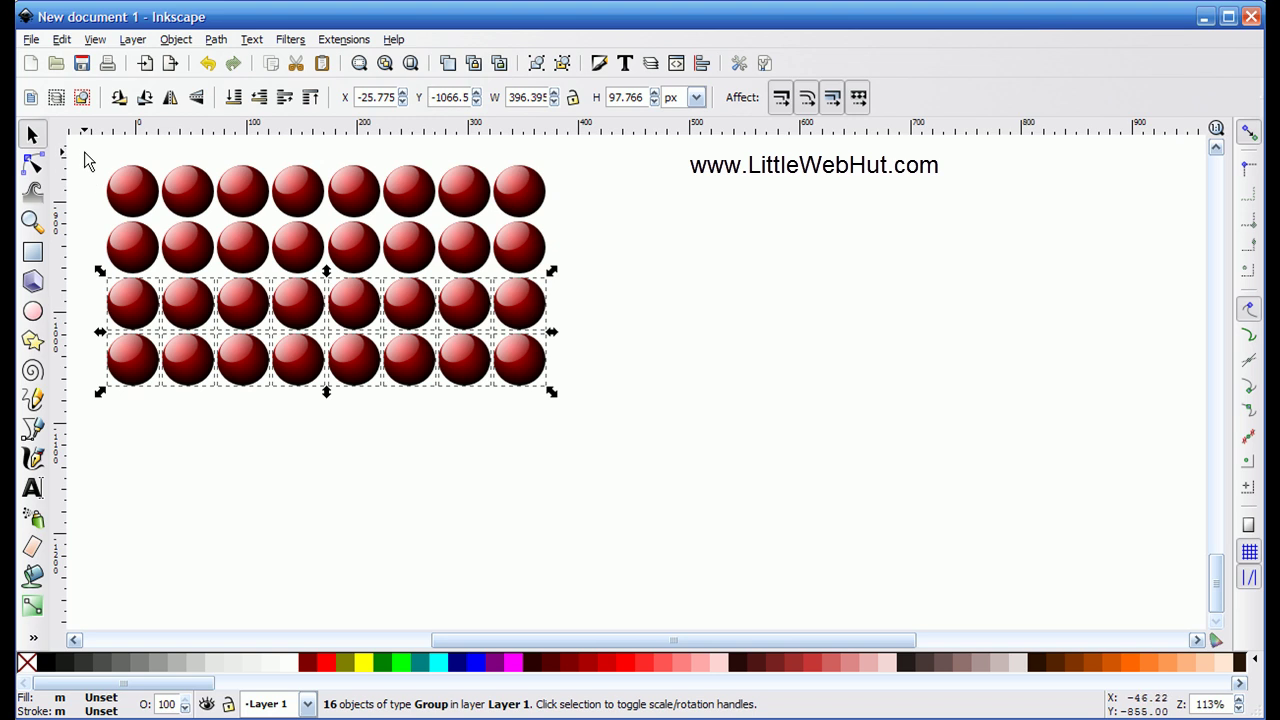
- Duplicate the four rows of balls and move the copy straight down beneath them to form an eight-by-eight grid
left_click_drag(84, 152, 578, 412)
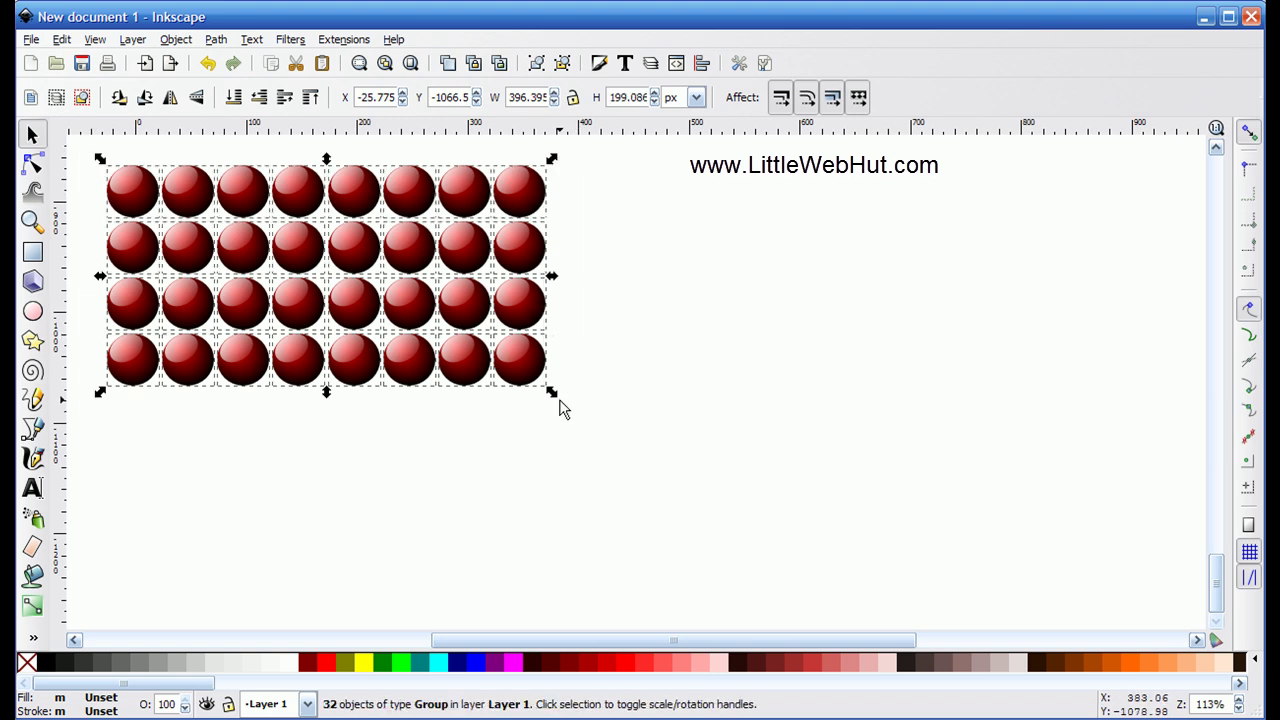
key("ctrl")
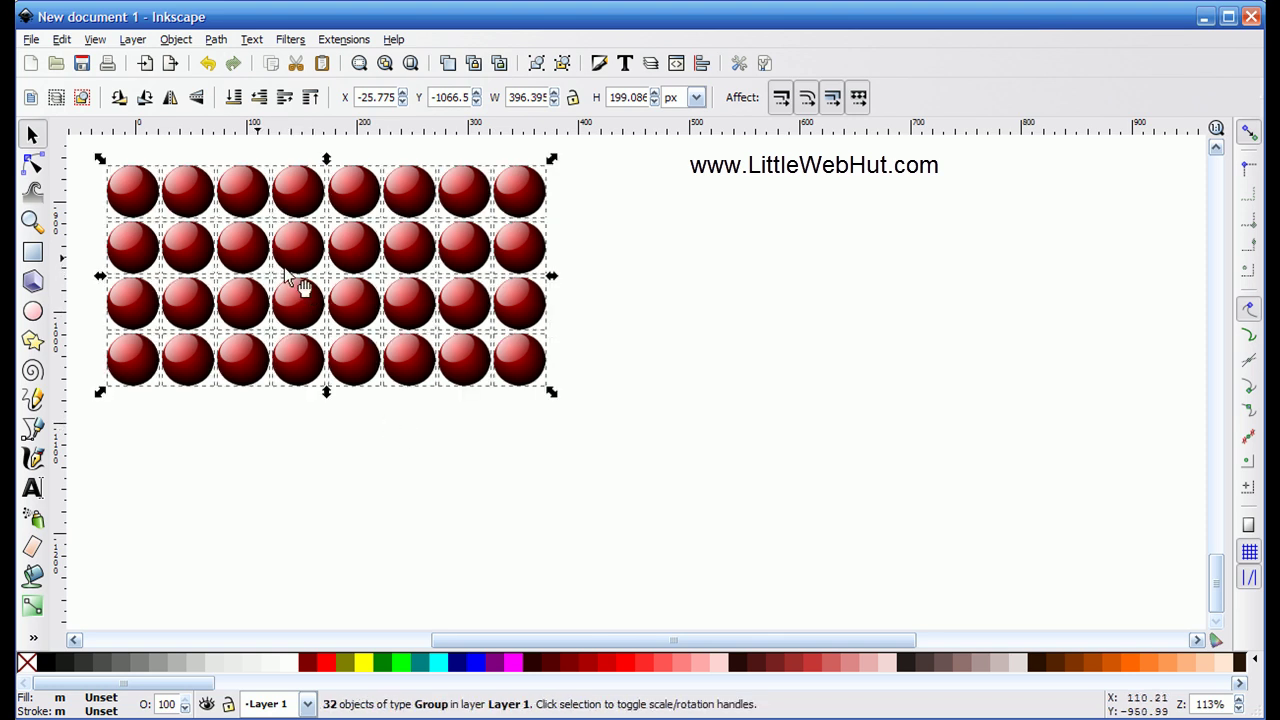
key("ctrl")
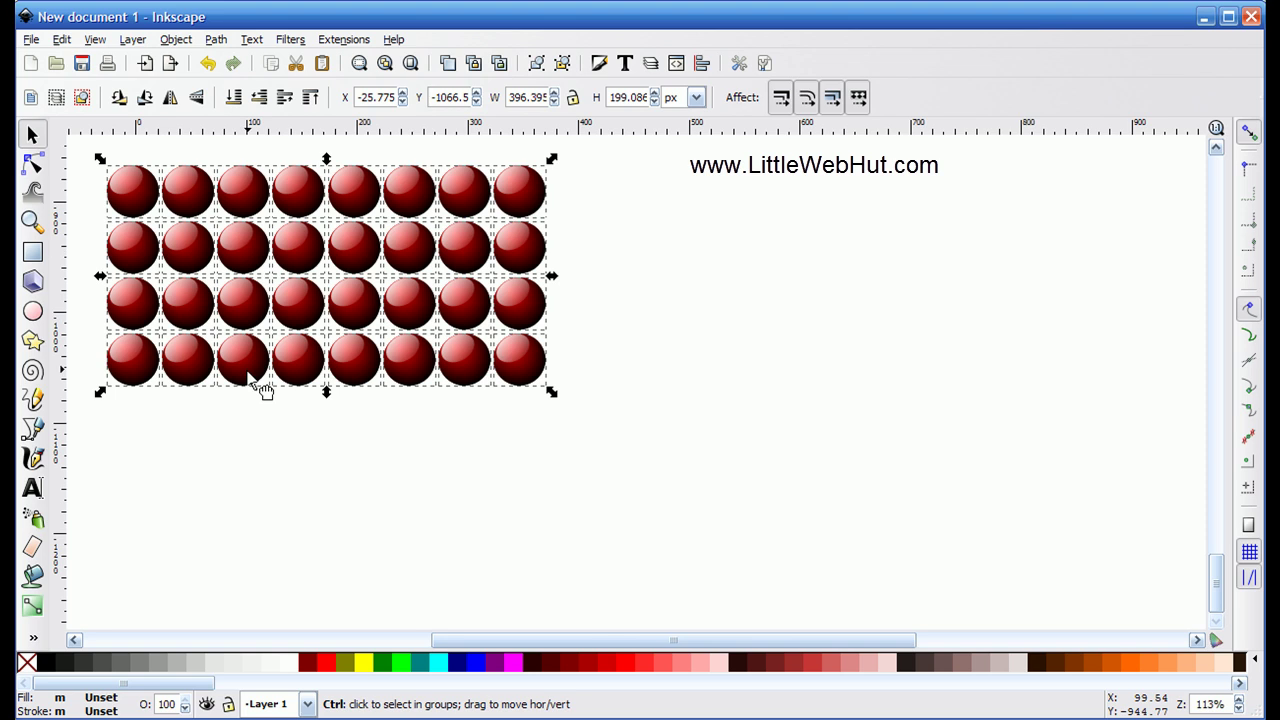
key("ctrl+d")
key("Down")
key("Down")
key("Down")
key("Down")
key("Down")
key("Down")
key("Down")
key("Down")
key("Down")
key("Down")
key("Down")
key("Down")
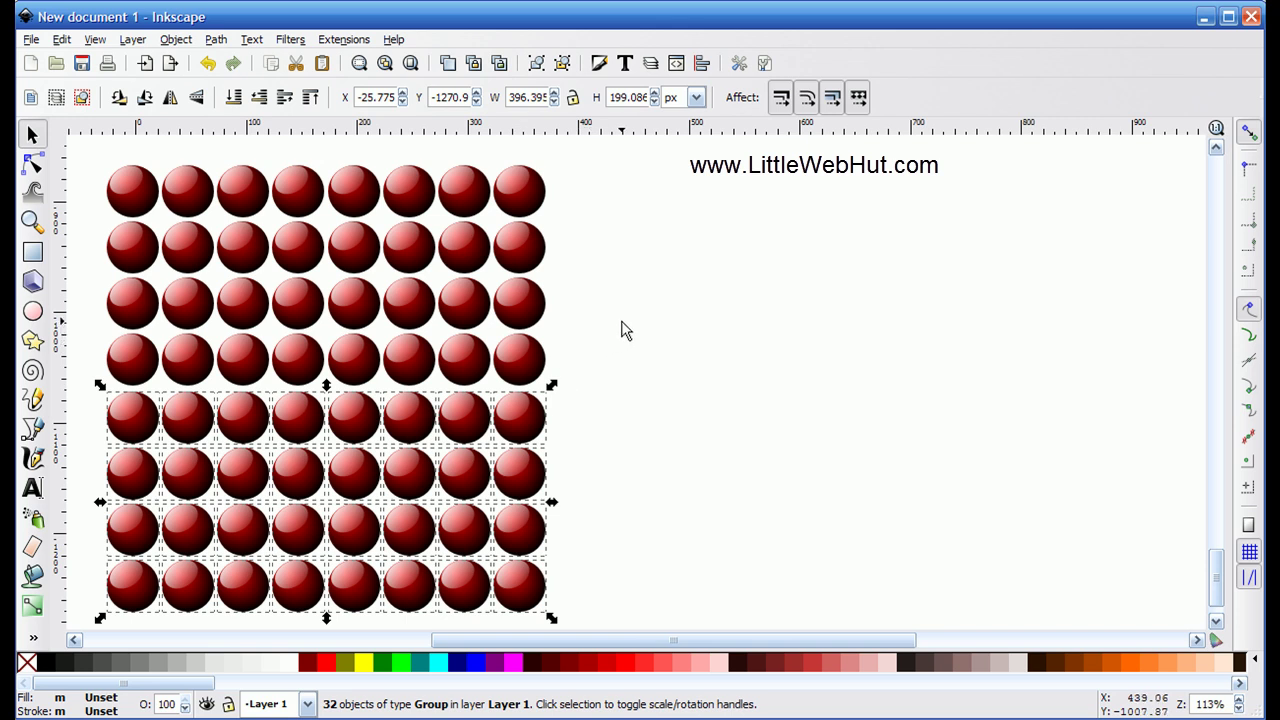
- Select all 64 balls in the grid and randomize their centers in both dimensions with Align and Distribute
left_click(703, 64)
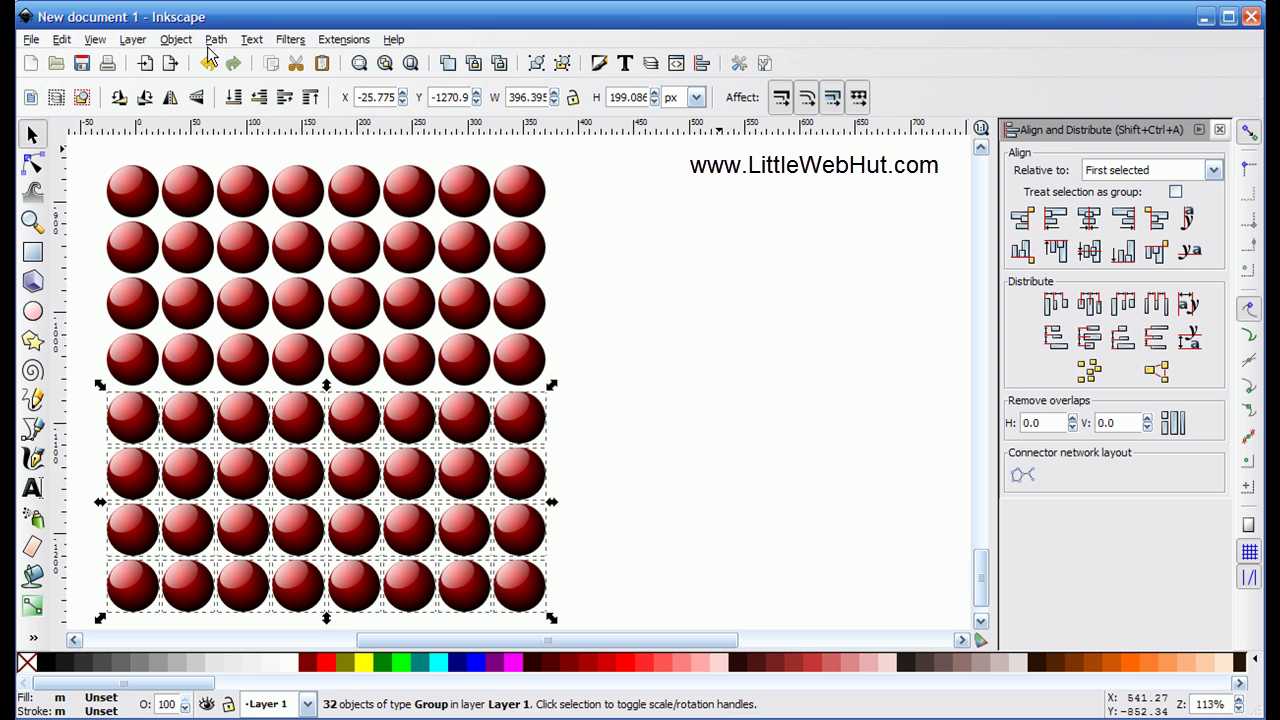
left_click(176, 39)
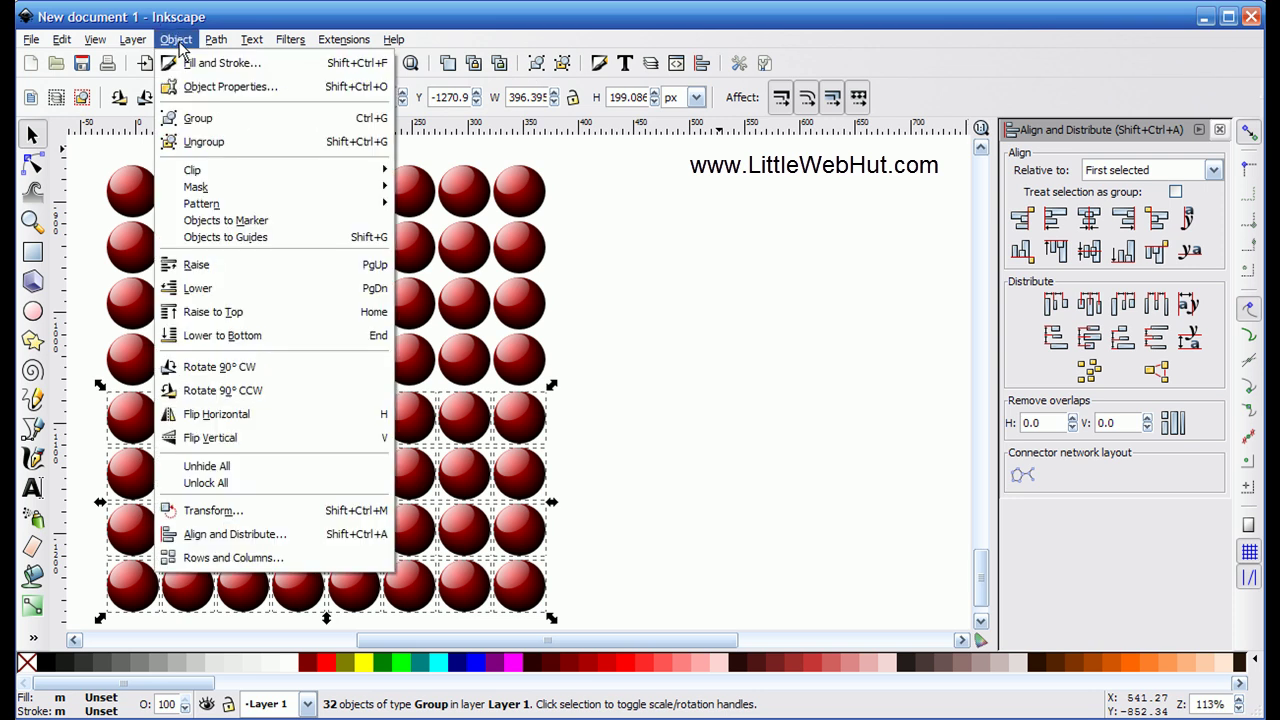
left_click(222, 538)
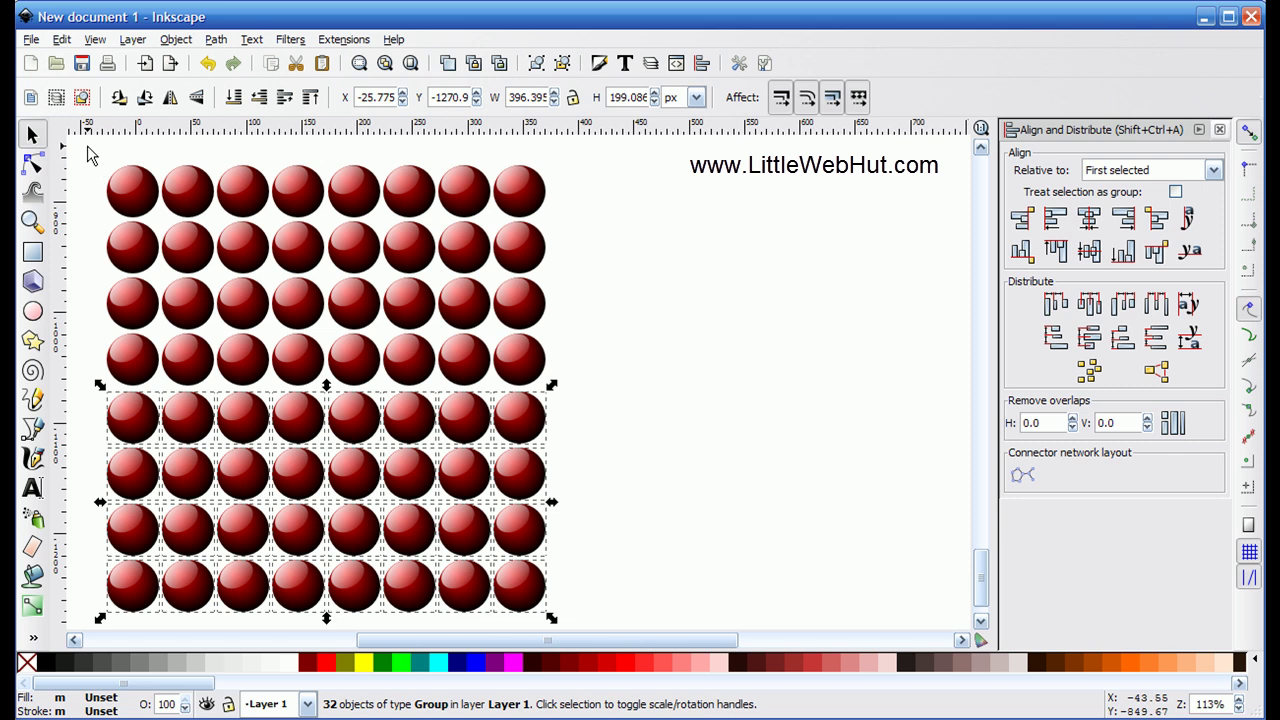
left_click_drag(87, 147, 568, 630)
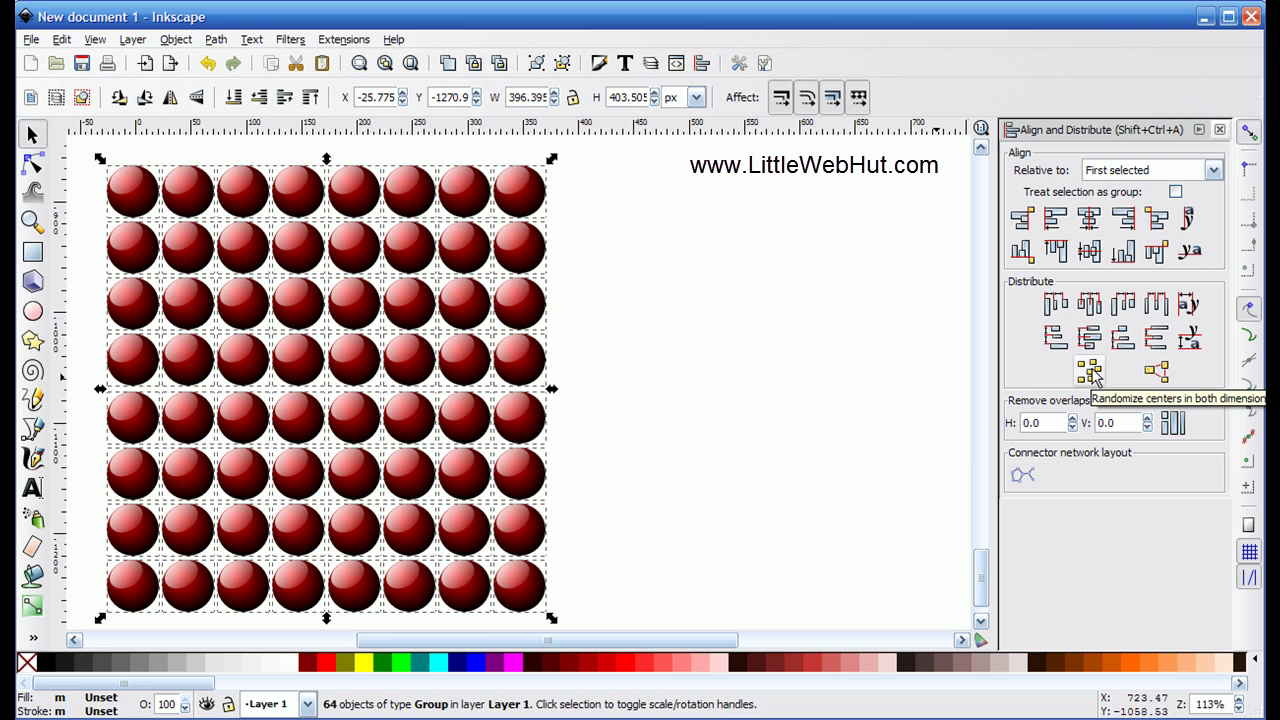
left_click(1089, 372)
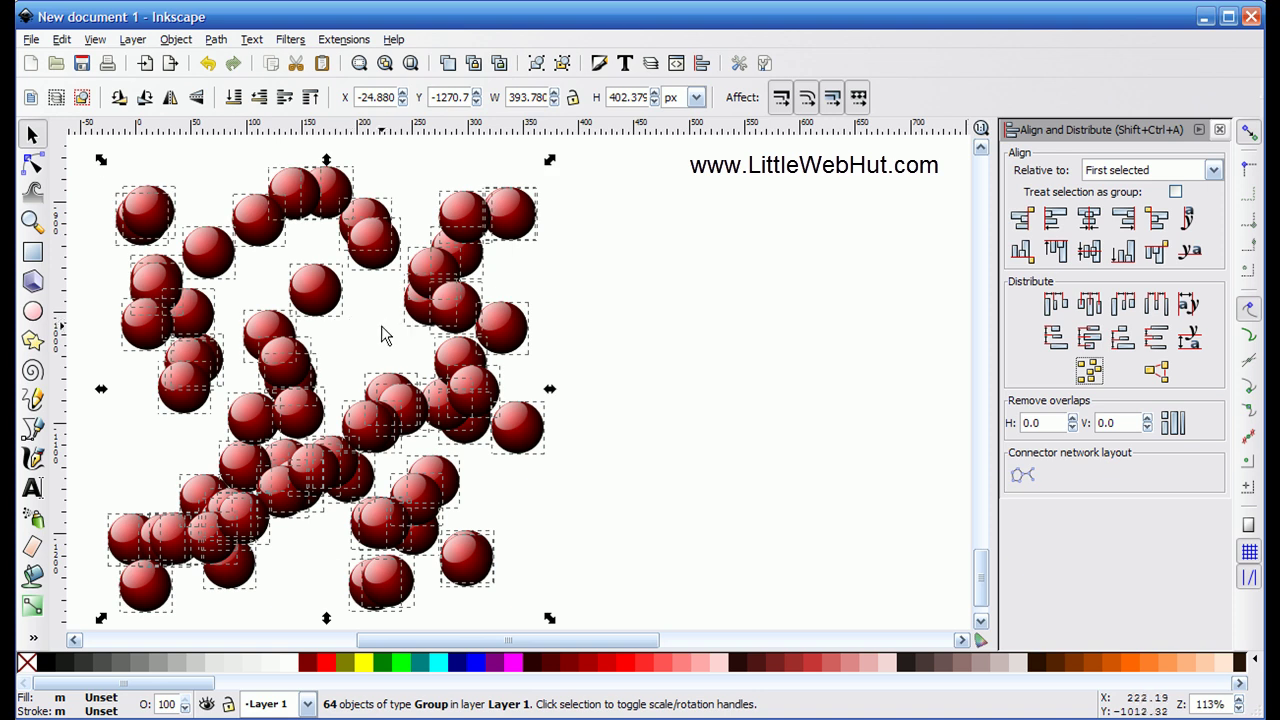
- Repeatedly duplicate the 64 selected balls and randomize the centers of each copy to build up a dense pile
left_click(1089, 372)
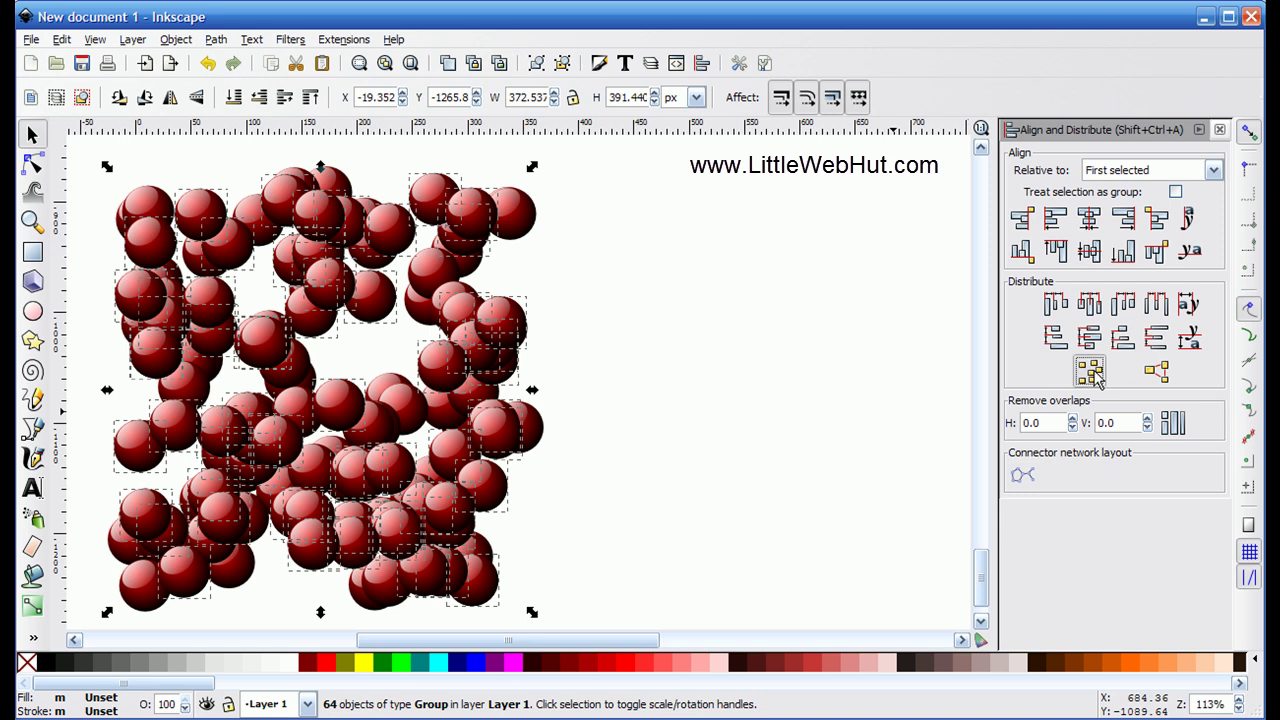
left_click(1090, 372)
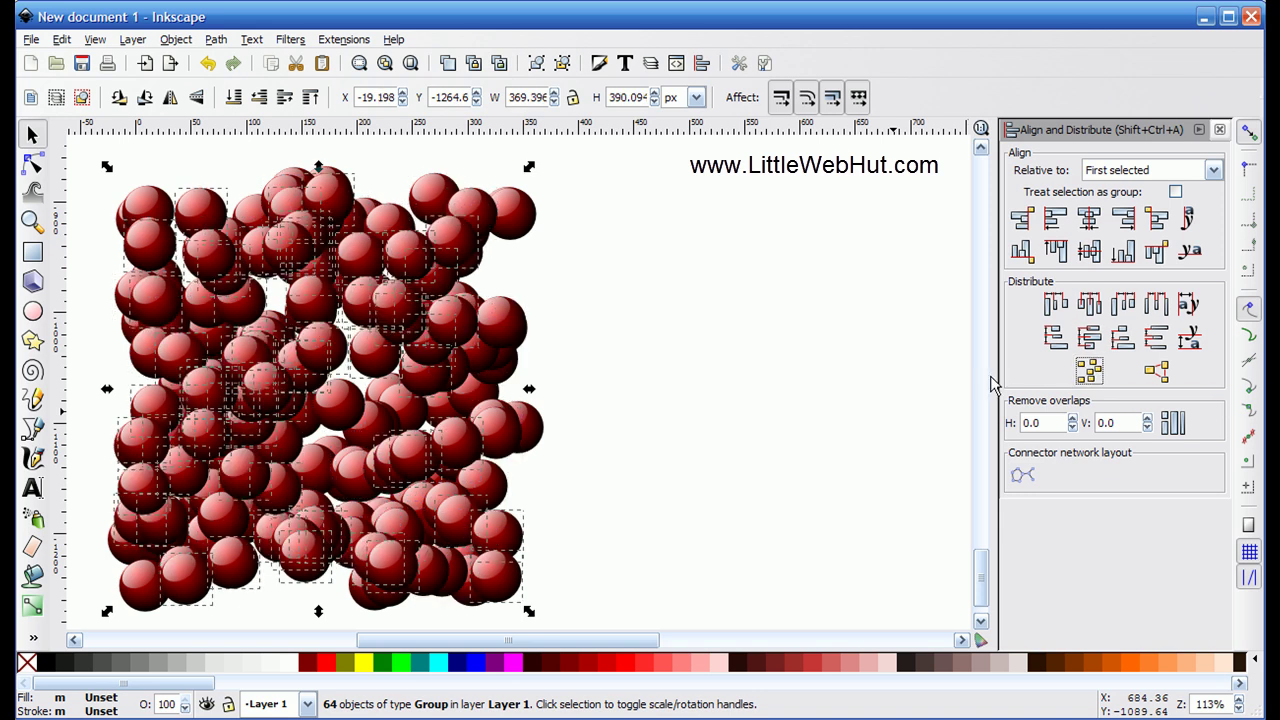
left_click(1090, 372)
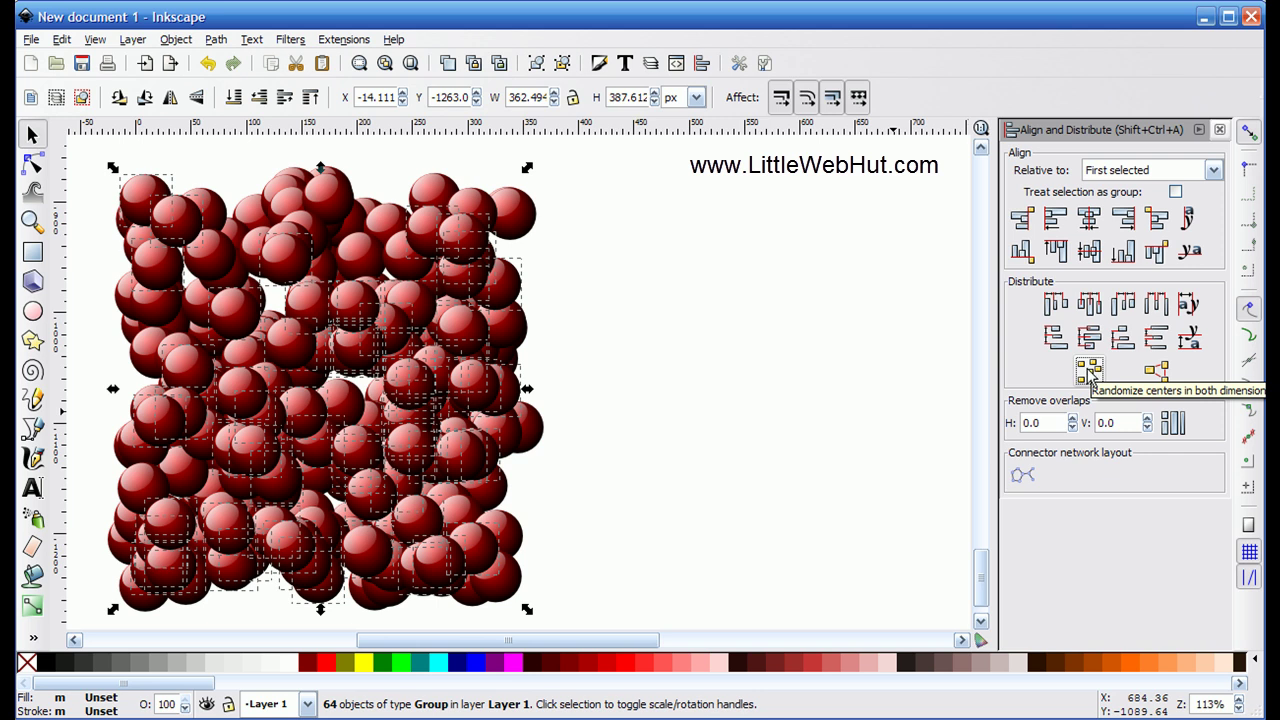
left_click(1089, 370)
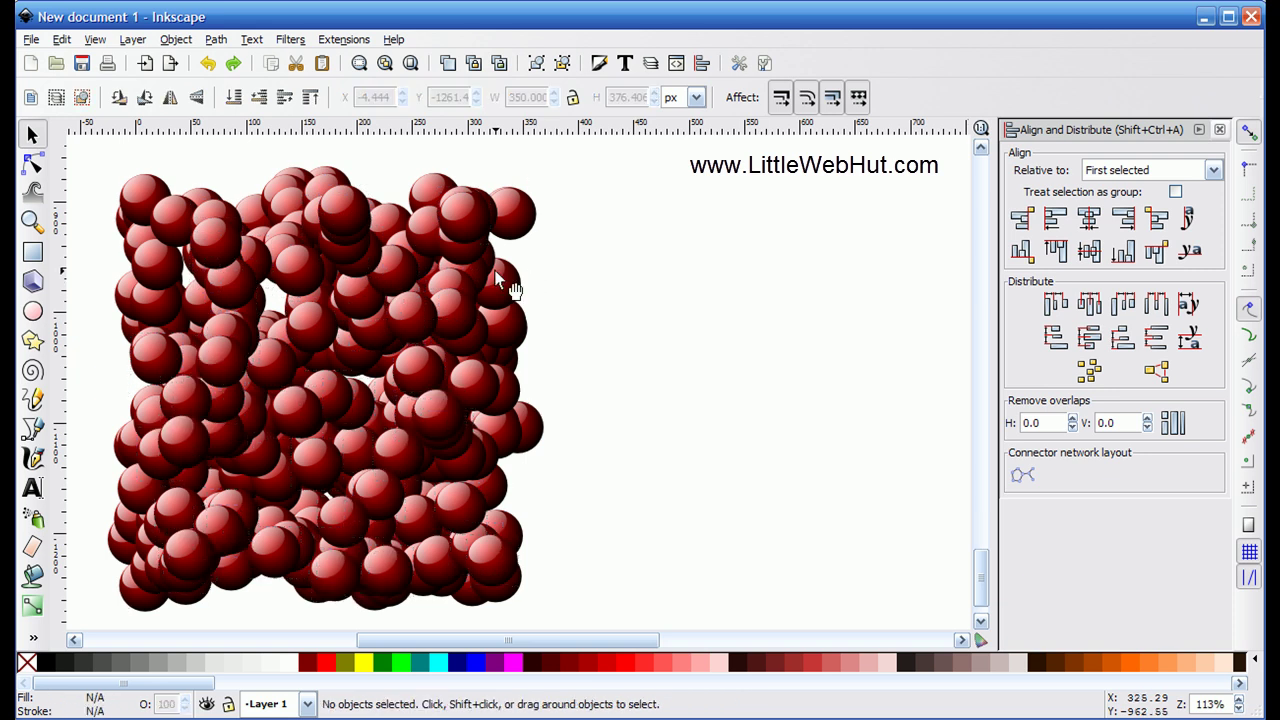
- Move three individual balls over the white gaps in the upper-left part and middle of the pile, and deselect
left_click(292, 312)
left_click_drag(285, 312, 267, 291)
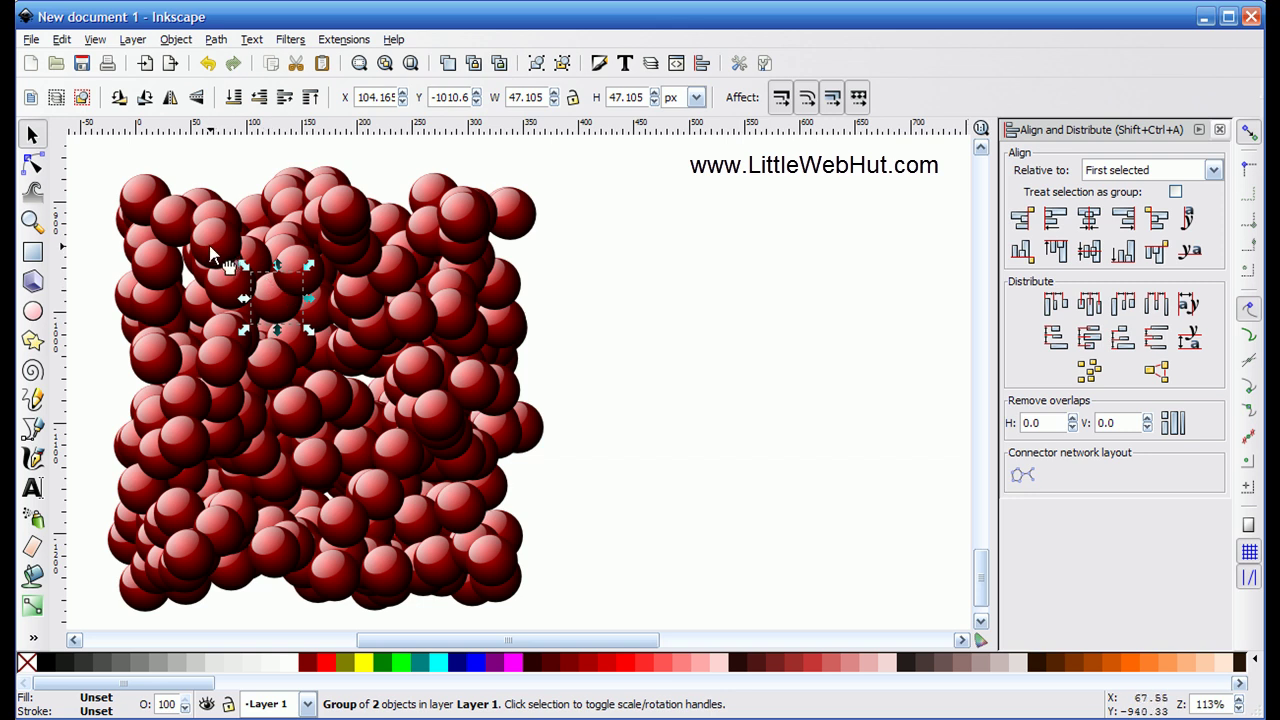
left_click_drag(213, 253, 198, 293)
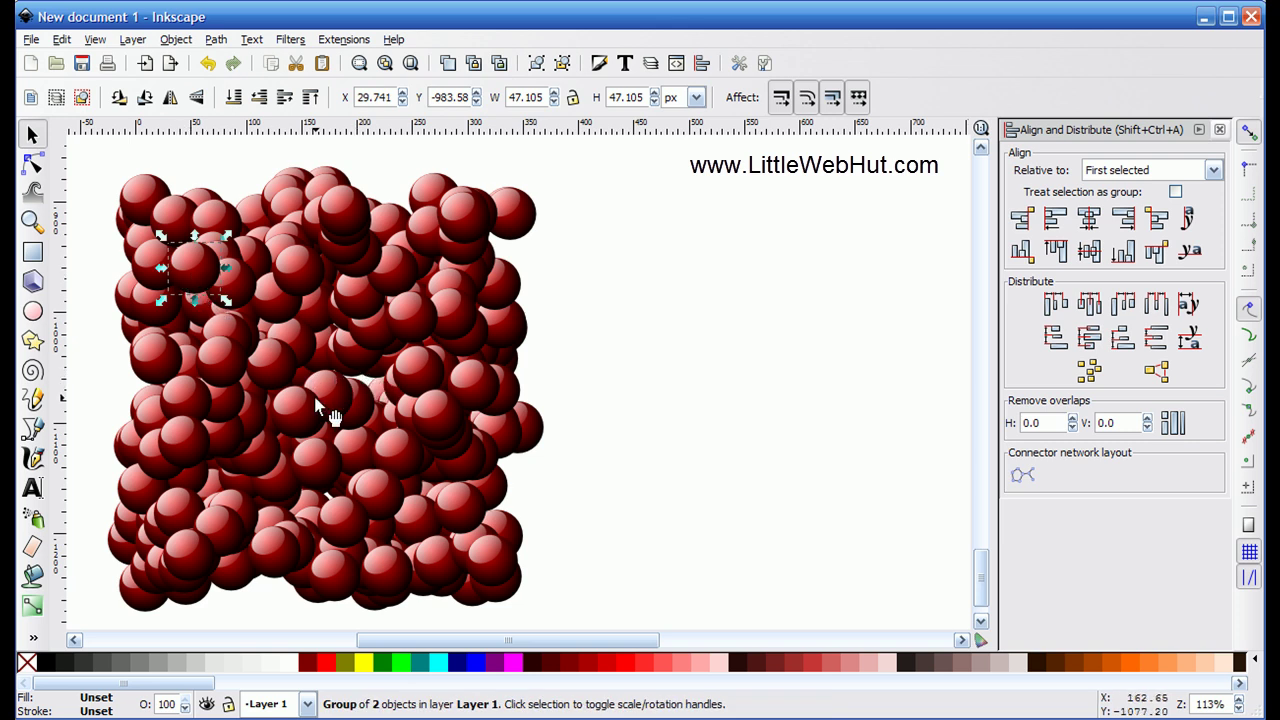
left_click_drag(317, 399, 386, 378)
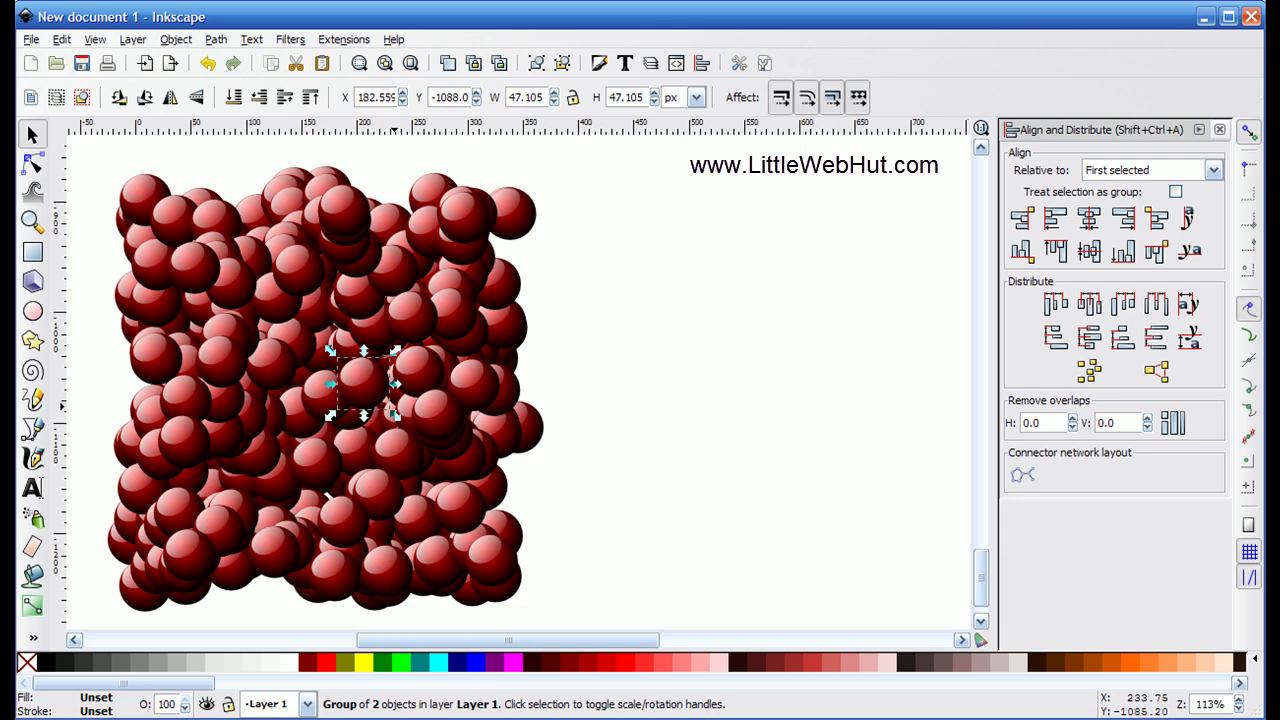
key("Escape")
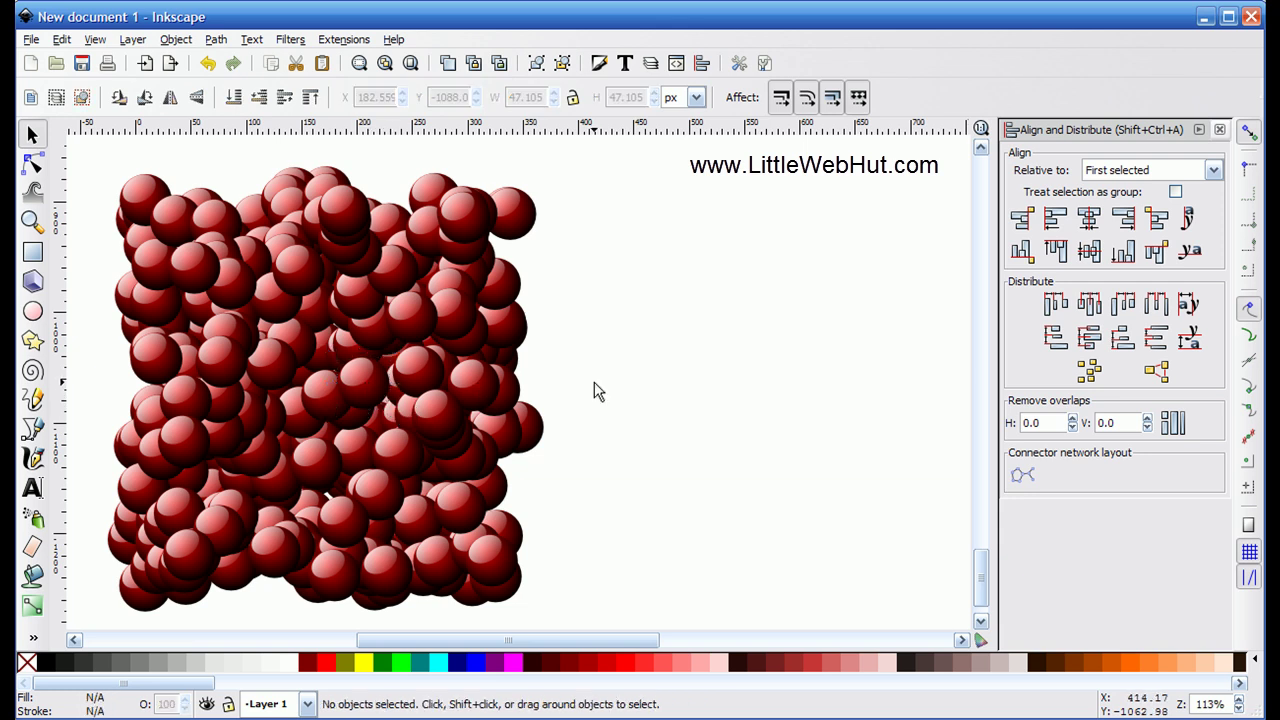